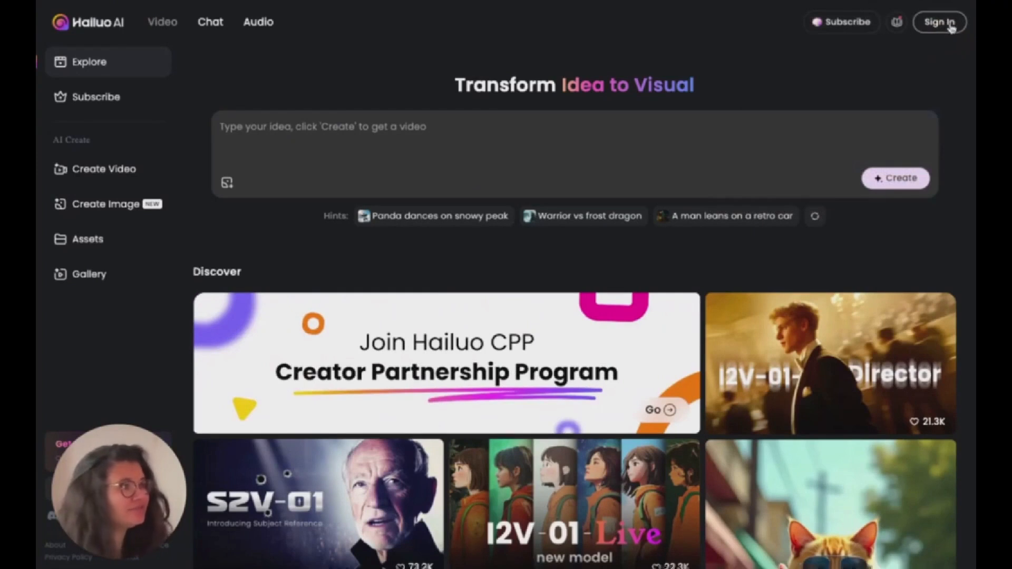
# Step: Sign in to Hailuo AI with the existing Google account and authorise the access
pyautogui.click(941, 24)
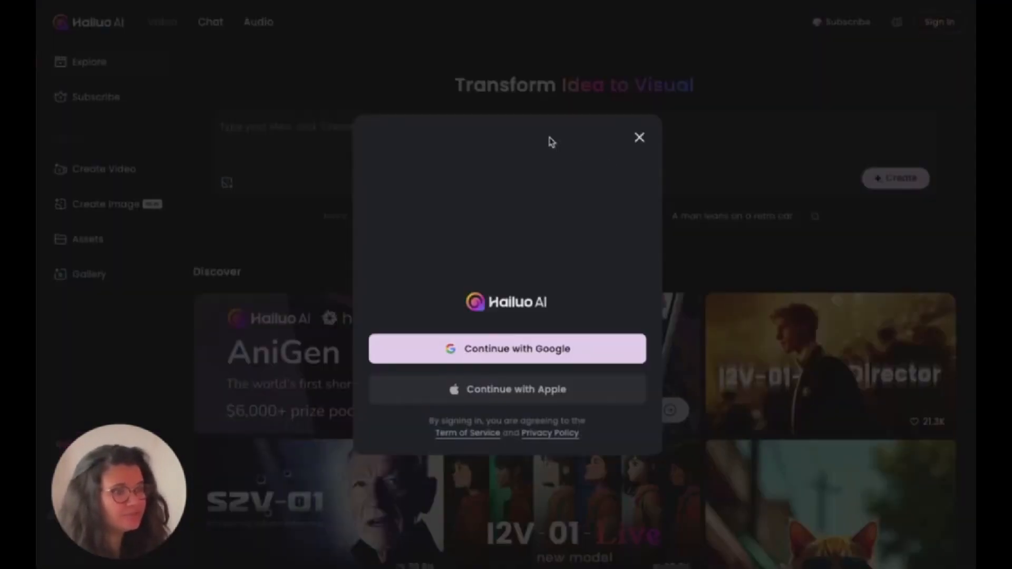
pyautogui.click(509, 350)
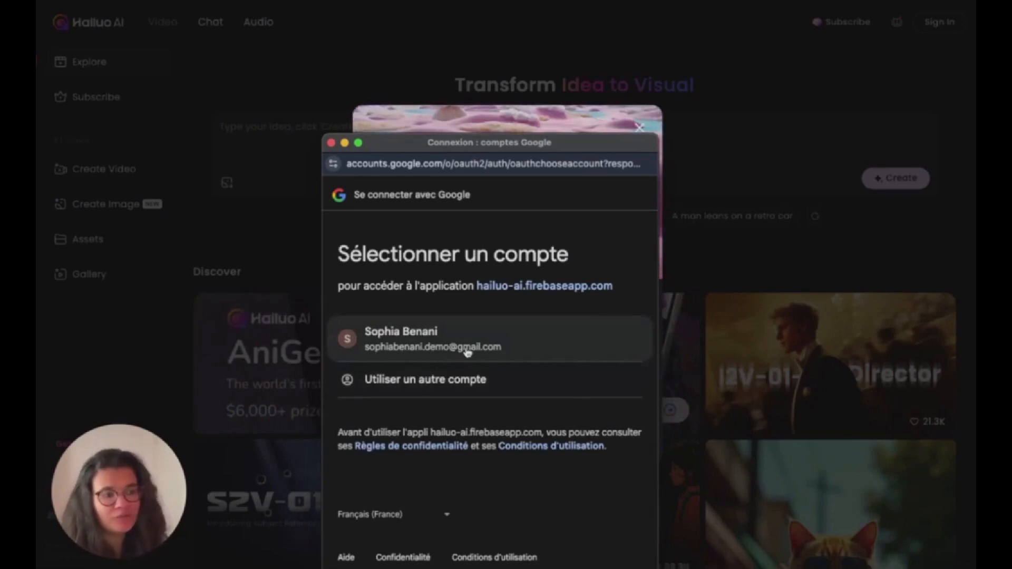
pyautogui.click(519, 337)
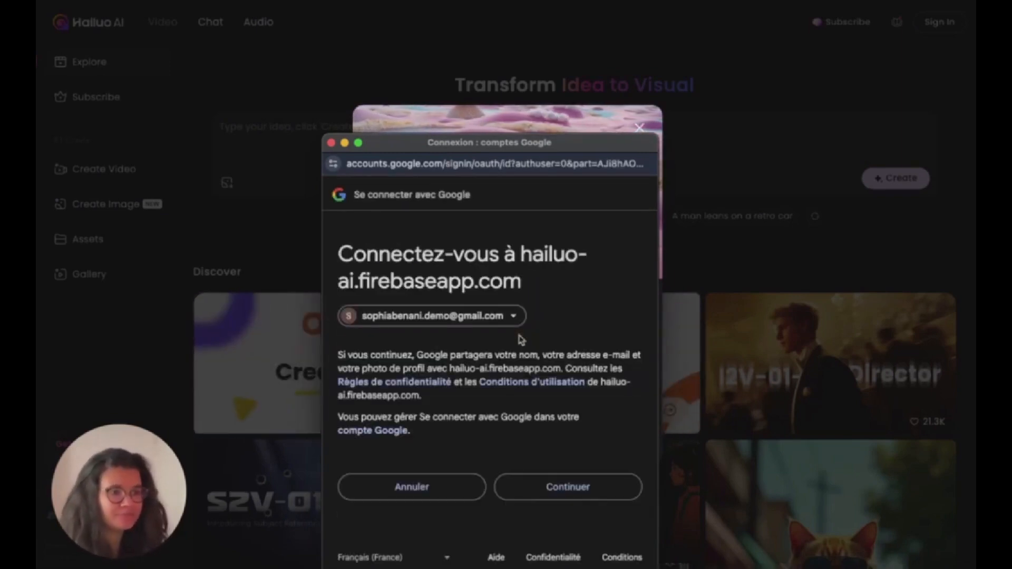
pyautogui.click(580, 487)
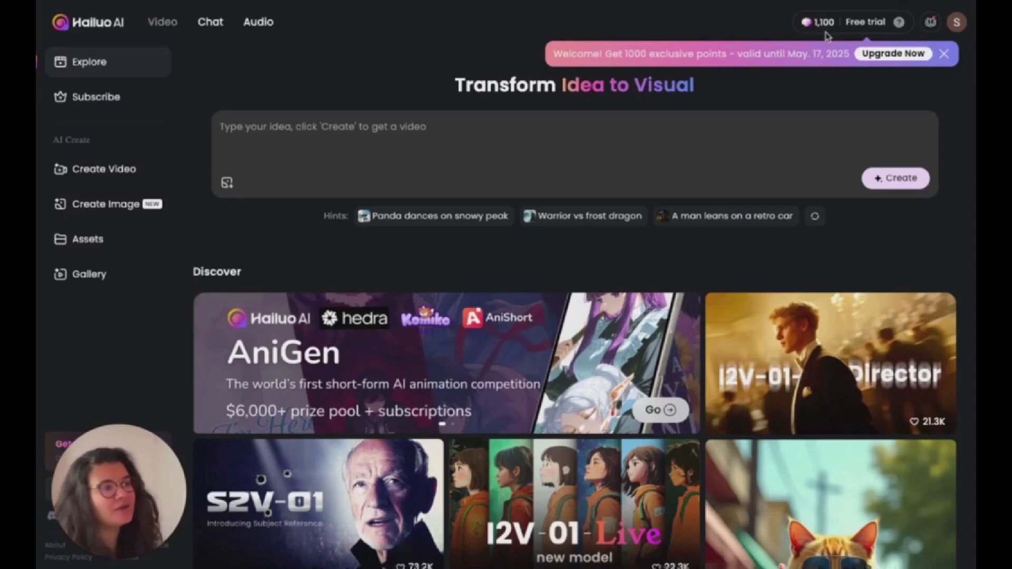
# Step: Check the free-trial credit details and open the Create Video workspace
pyautogui.moveTo(820, 25)
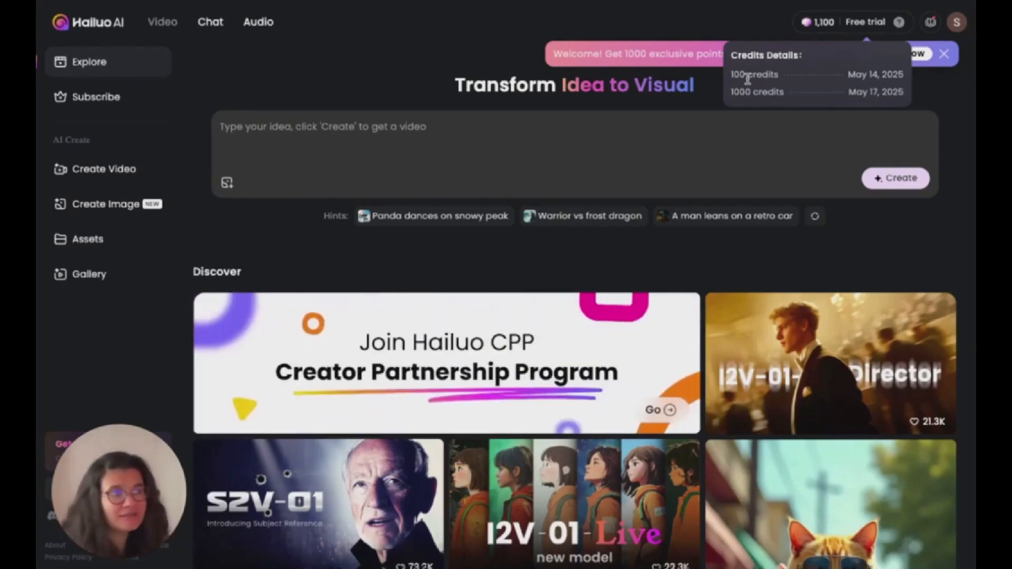
pyautogui.scroll(-2, 93, 170)
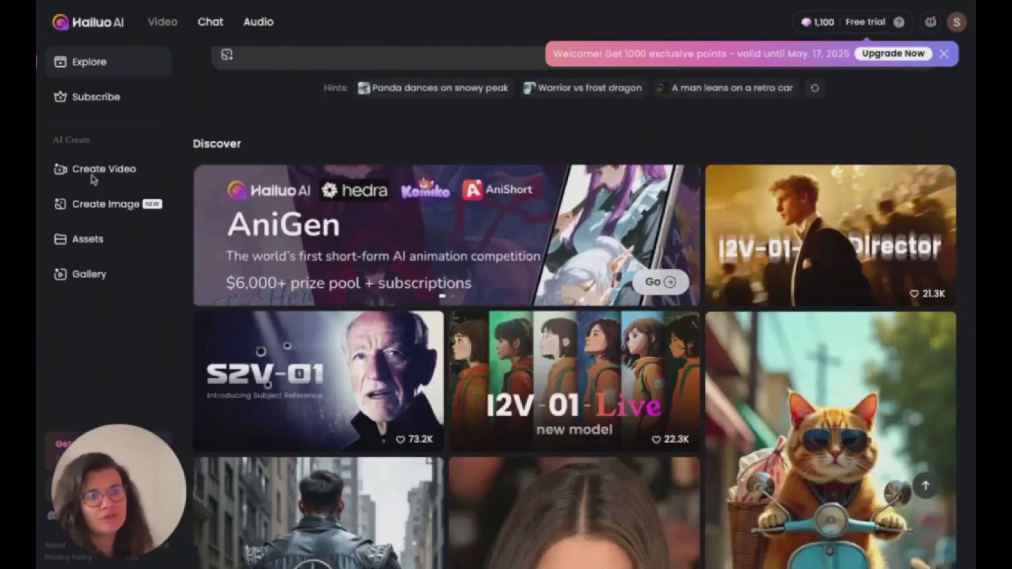
pyautogui.click(97, 173)
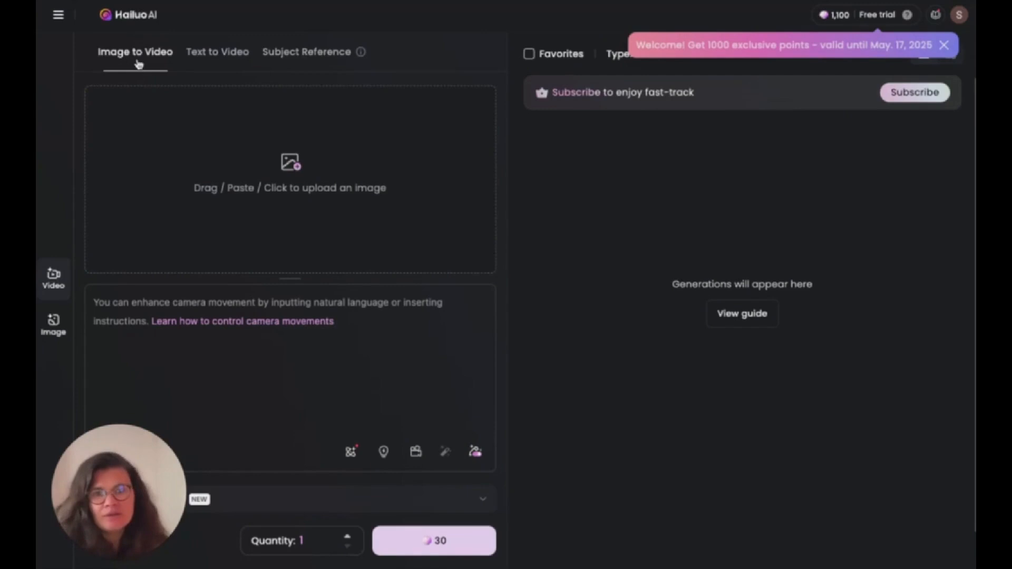
# Step: View the Text to Video mode, open Subject Reference and accept its Terms of Use
pyautogui.click(203, 52)
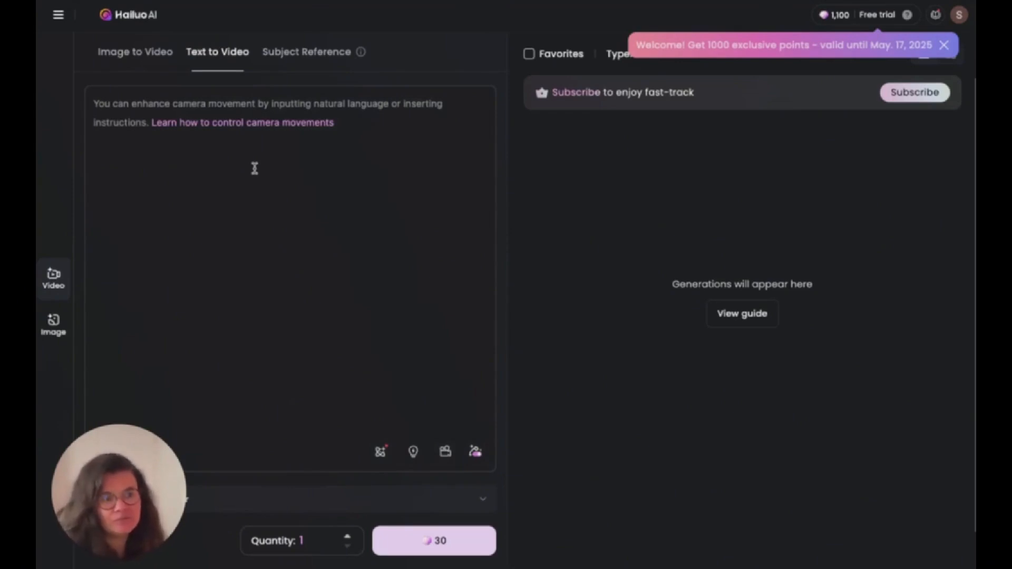
pyautogui.click(295, 51)
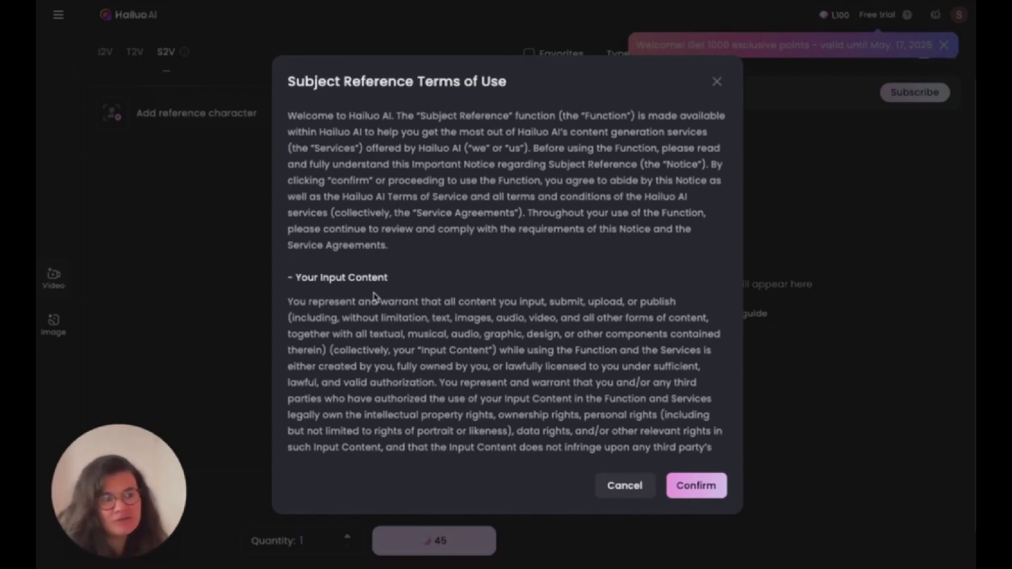
pyautogui.click(688, 483)
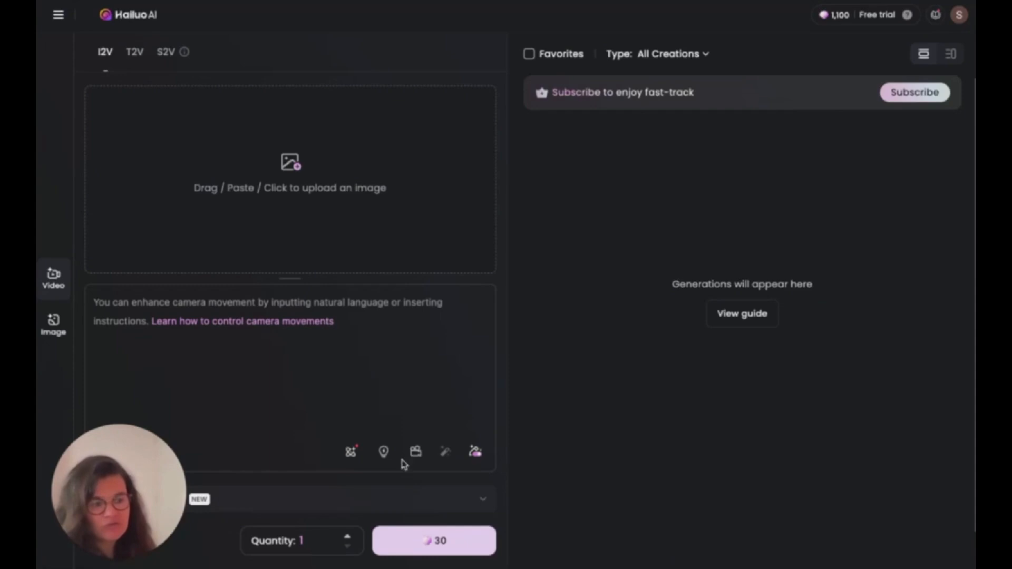
# Step: Compare the T2V and S2V video modes and return to I2V
pyautogui.click(135, 52)
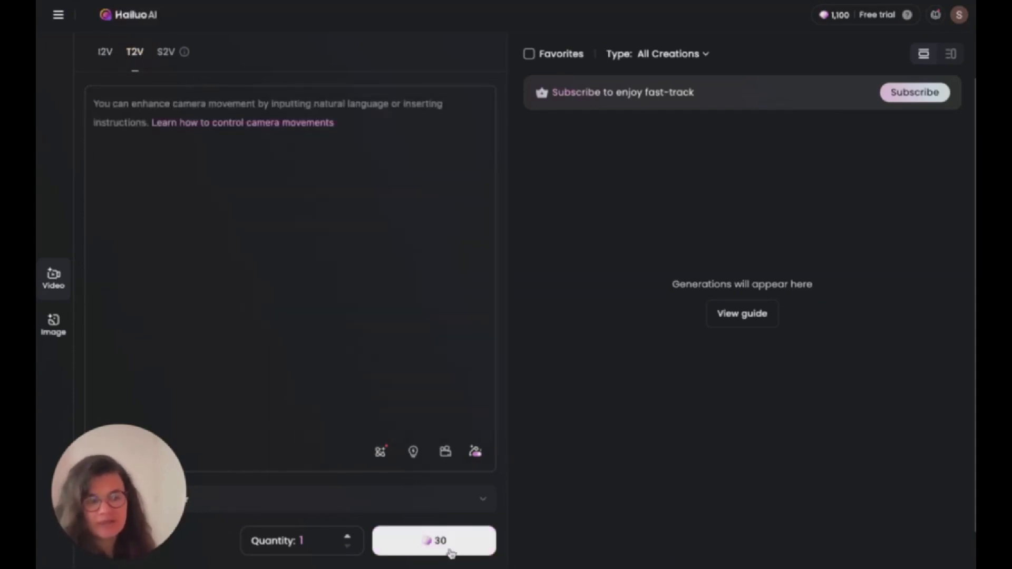
pyautogui.click(165, 51)
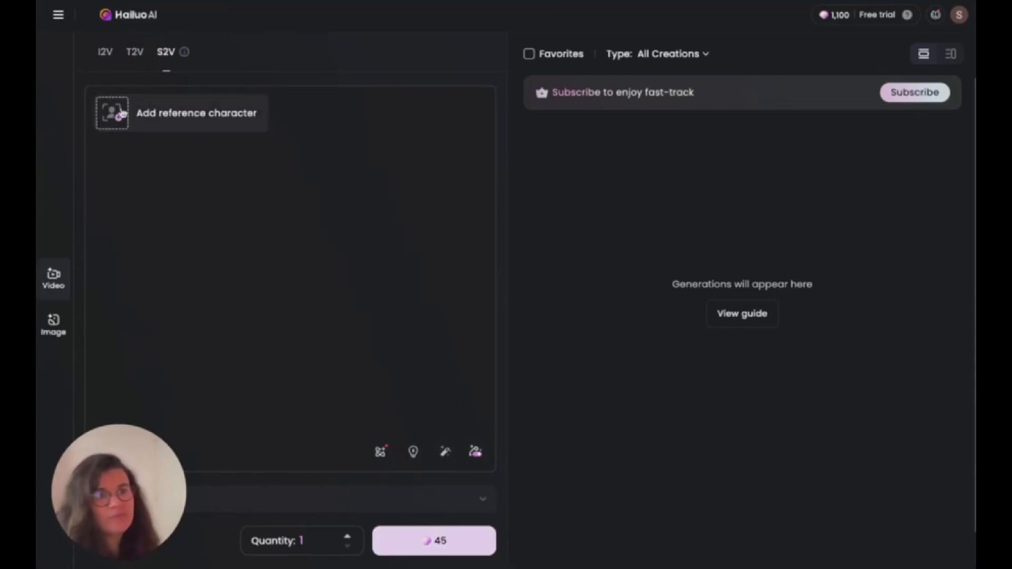
pyautogui.click(105, 51)
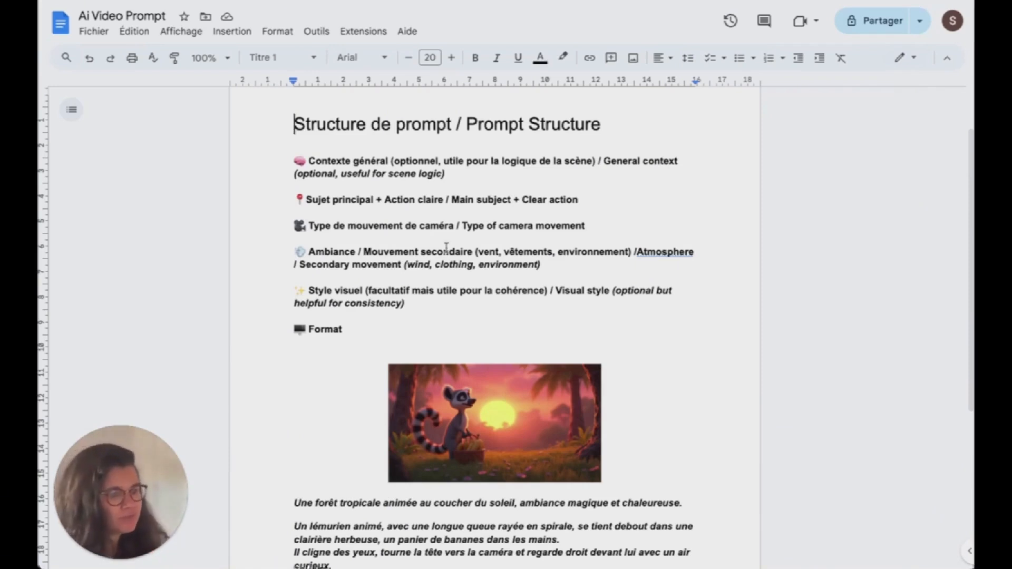
# Step: In the "Ai Video Prompt" Google Docs document, add the line "Format 16:9" directly below the closing visual style paragraph of the lemur prompt
pyautogui.scroll(-2, 446, 248)
pyautogui.scroll(-2, 447, 248)
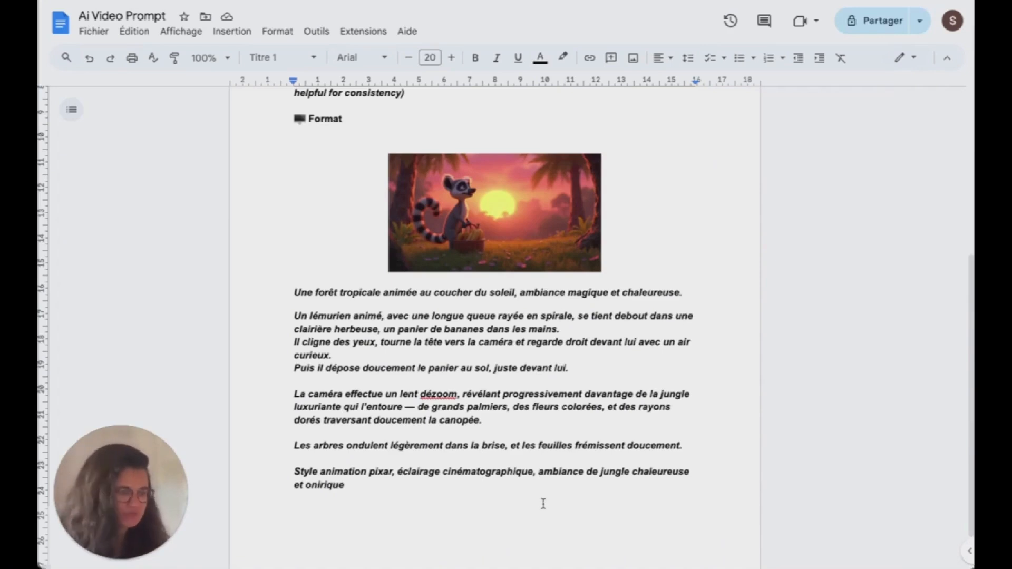
pyautogui.doubleClick(357, 485)
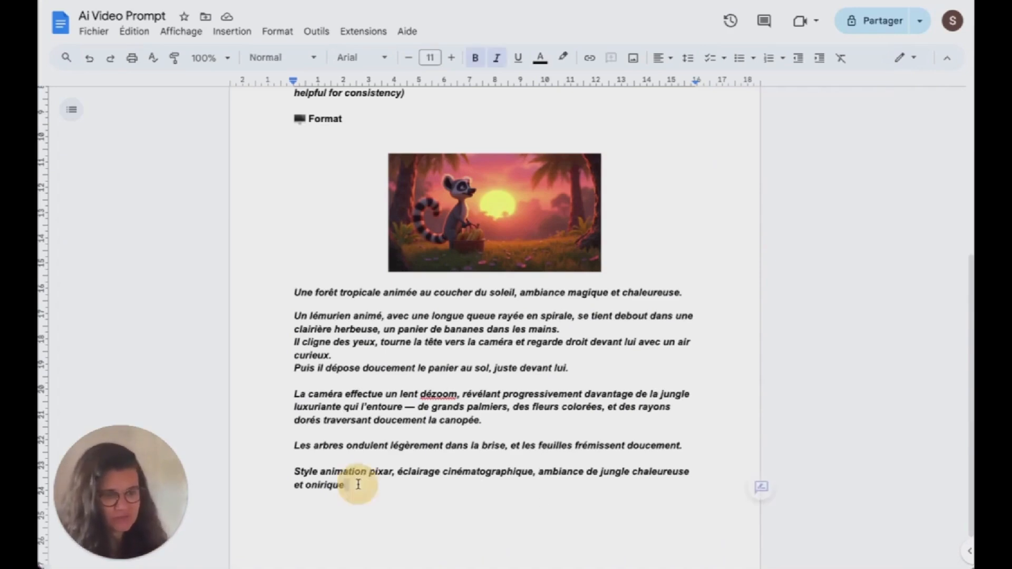
pyautogui.press('Return')
pyautogui.press('Return')
pyautogui.press('Return')
pyautogui.press('Return')
pyautogui.press('Return')
pyautogui.press('Return')
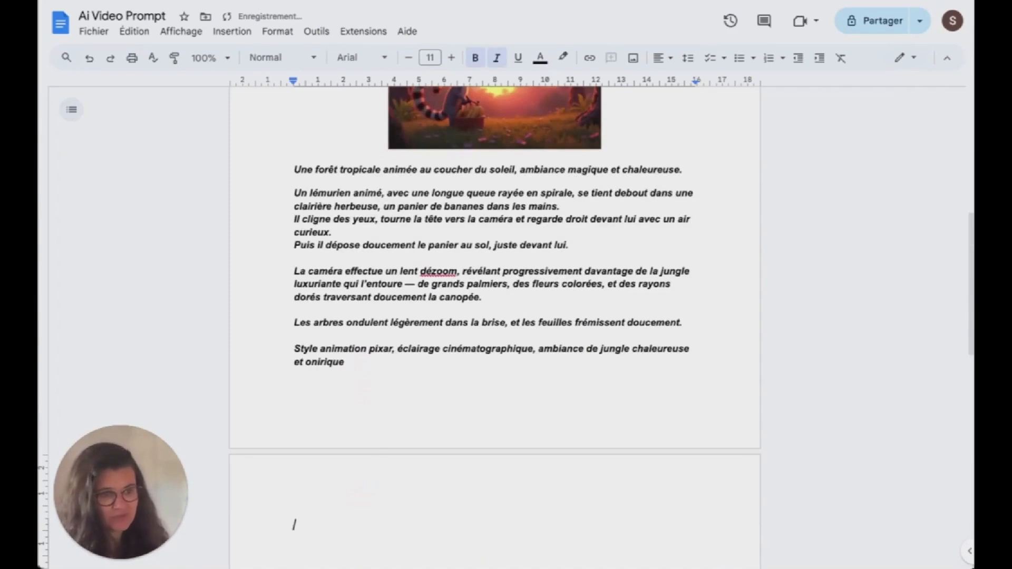
pyautogui.doubleClick(310, 393)
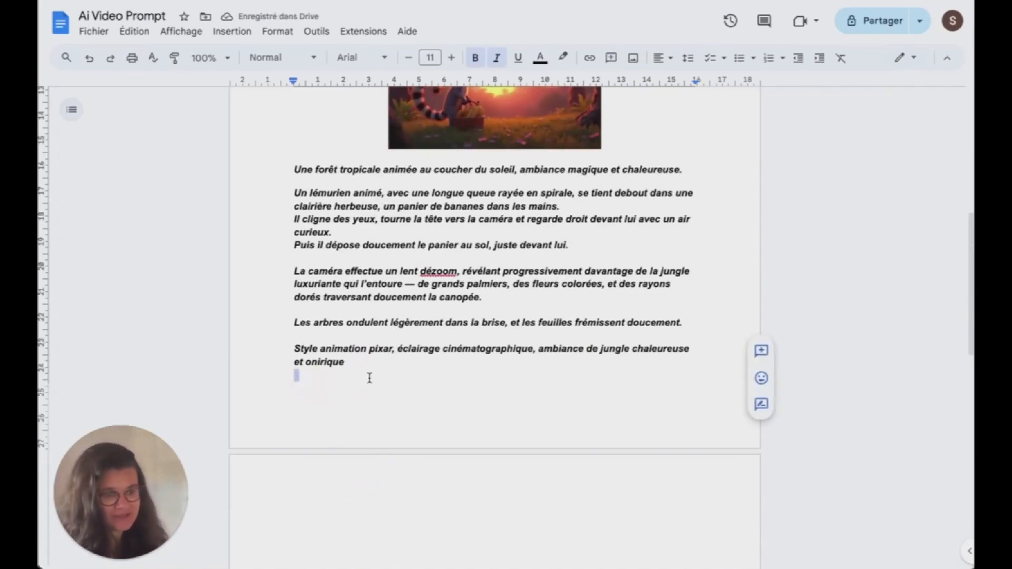
pyautogui.press('BackSpace')
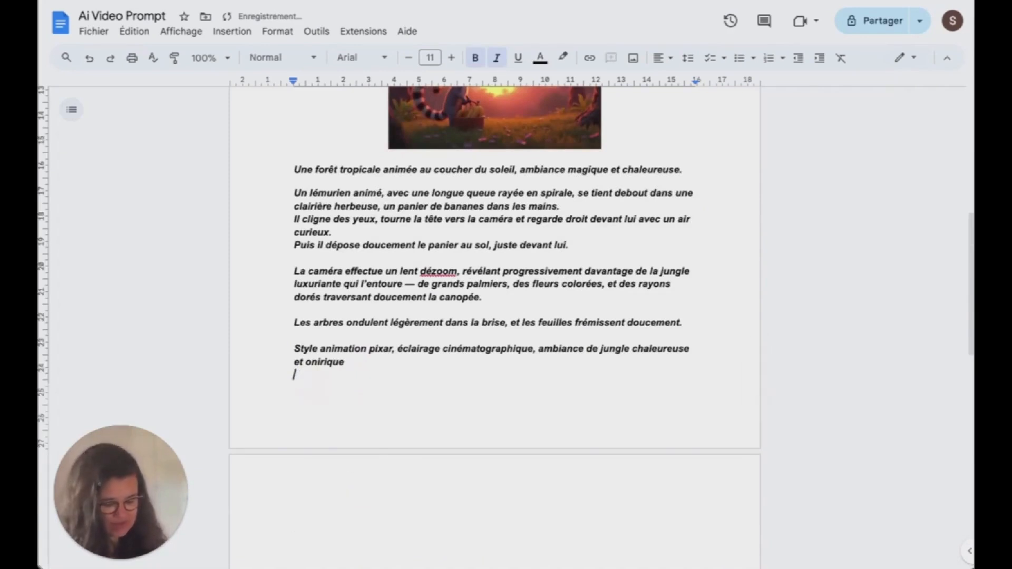
pyautogui.write('Format 1')
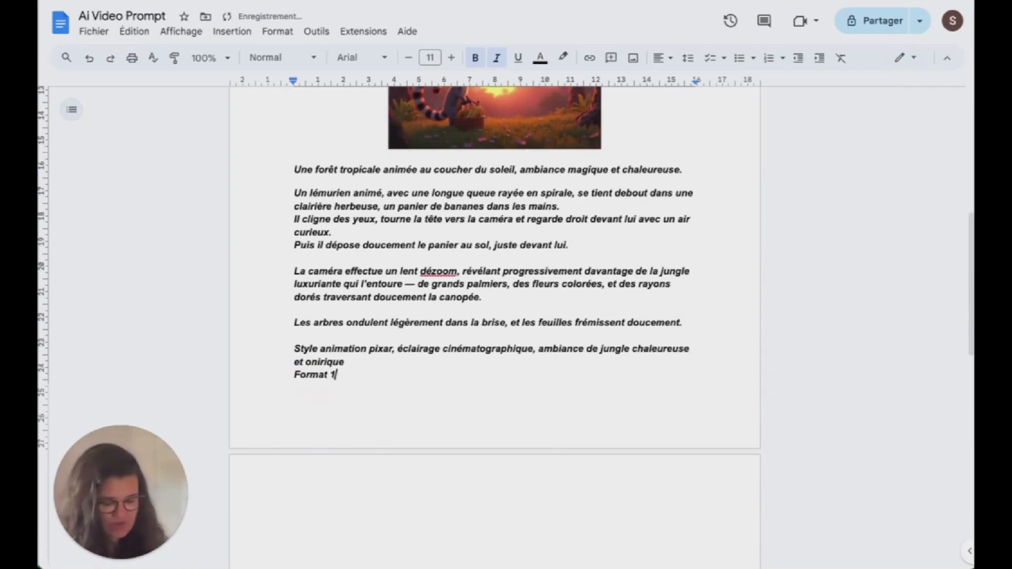
pyautogui.write('6:9')
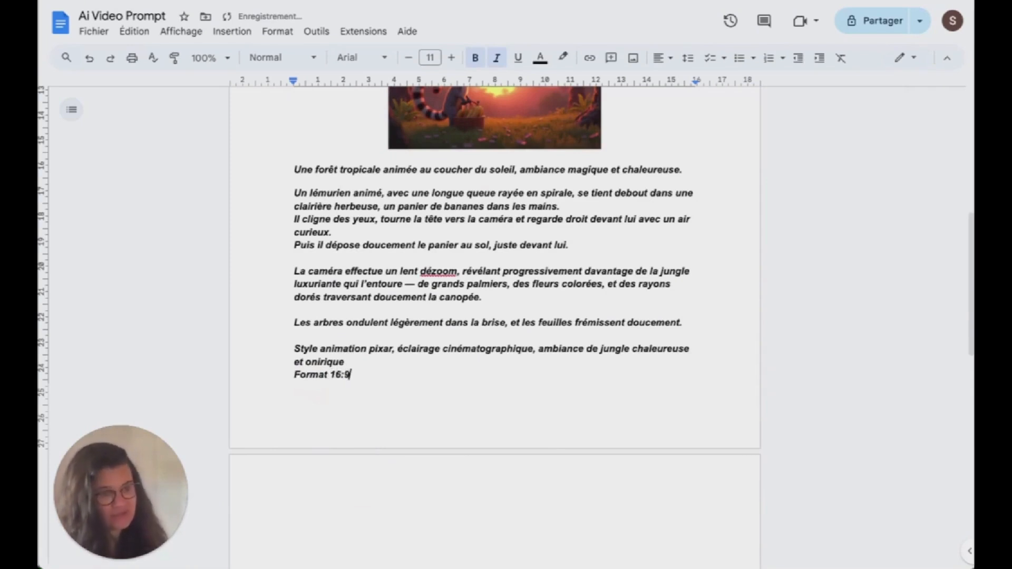
# Step: Review the prompt against its structure and select the whole French text from "Une forêt tropicale" through "Format 16:9"
pyautogui.scroll(3, 383, 358)
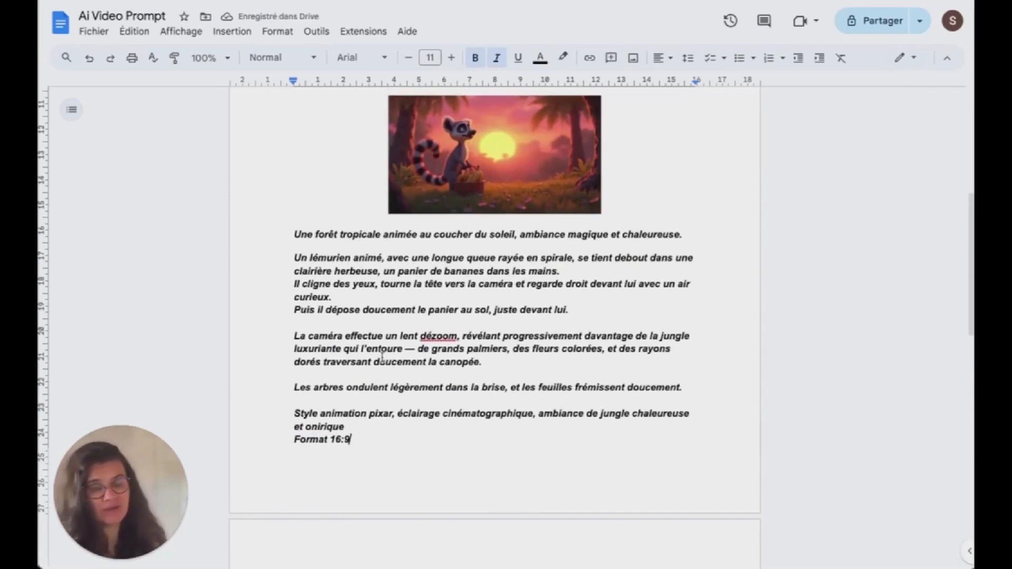
pyautogui.scroll(1, 382, 357)
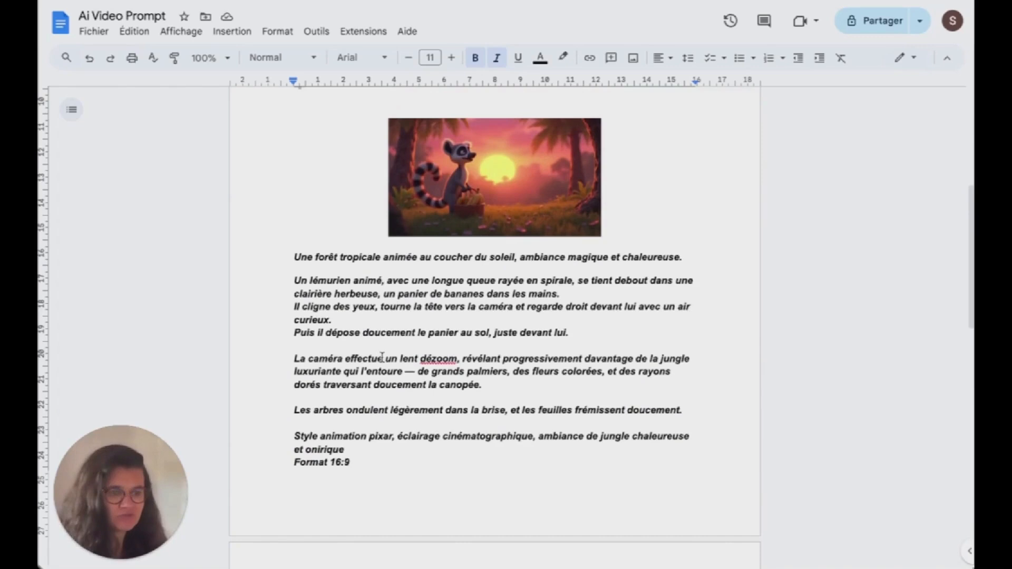
pyautogui.scroll(2, 382, 357)
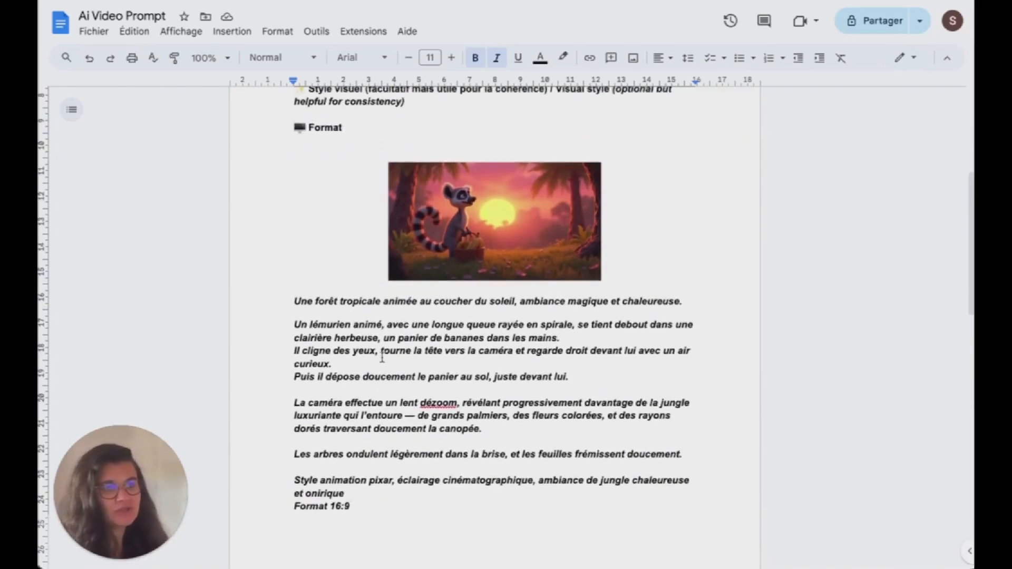
pyautogui.scroll(3, 383, 357)
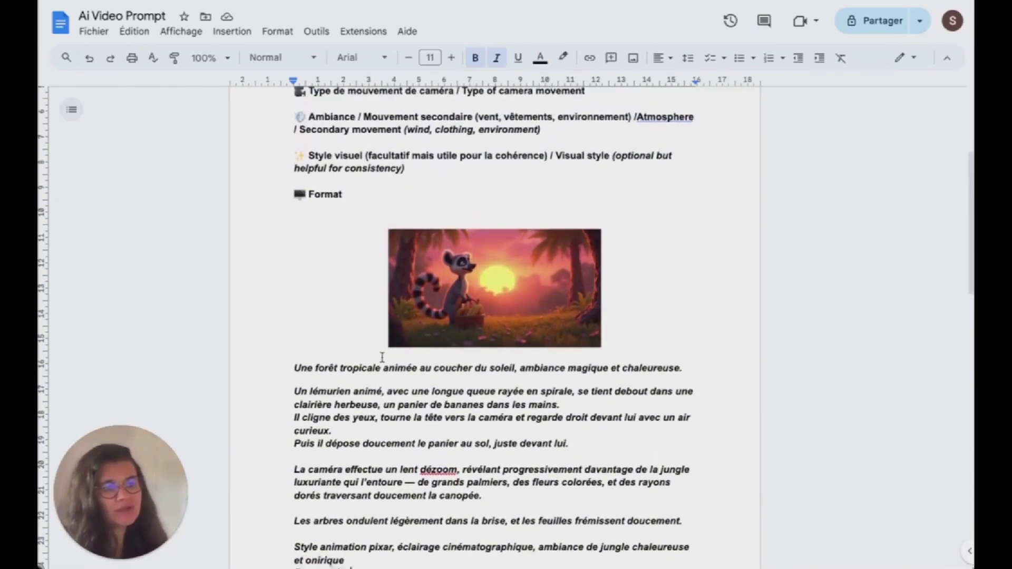
pyautogui.scroll(-3, 383, 357)
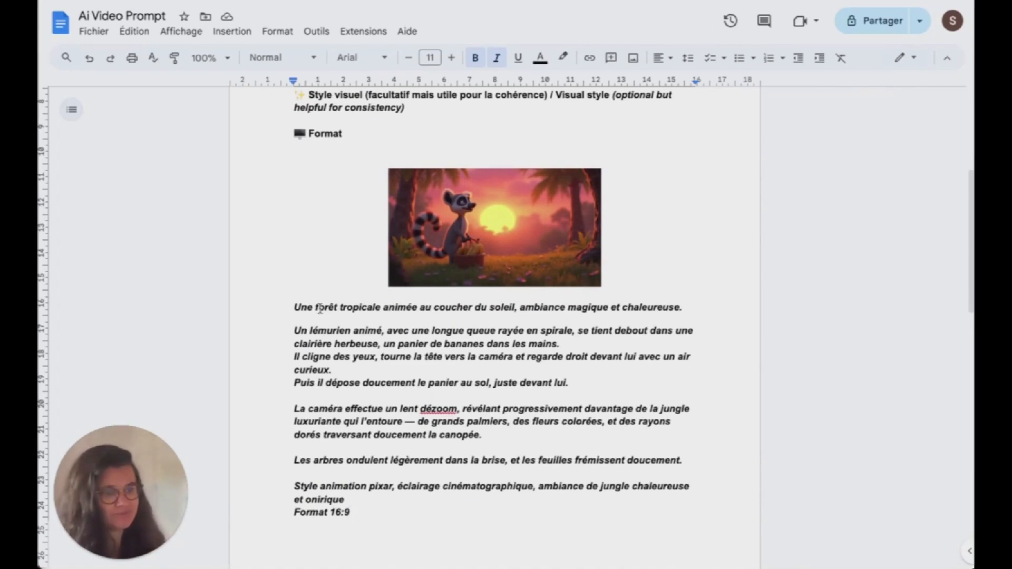
pyautogui.moveTo(294, 306); pyautogui.dragTo(484, 520)
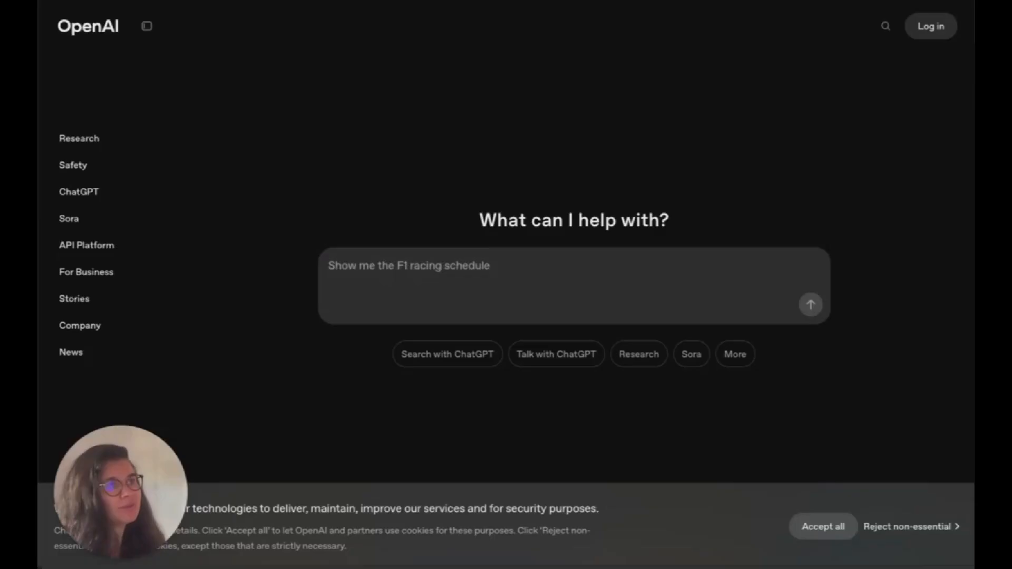
# Step: On the OpenAI site, log in to ChatGPT with the existing Google account and authorise the access
pyautogui.click(927, 28)
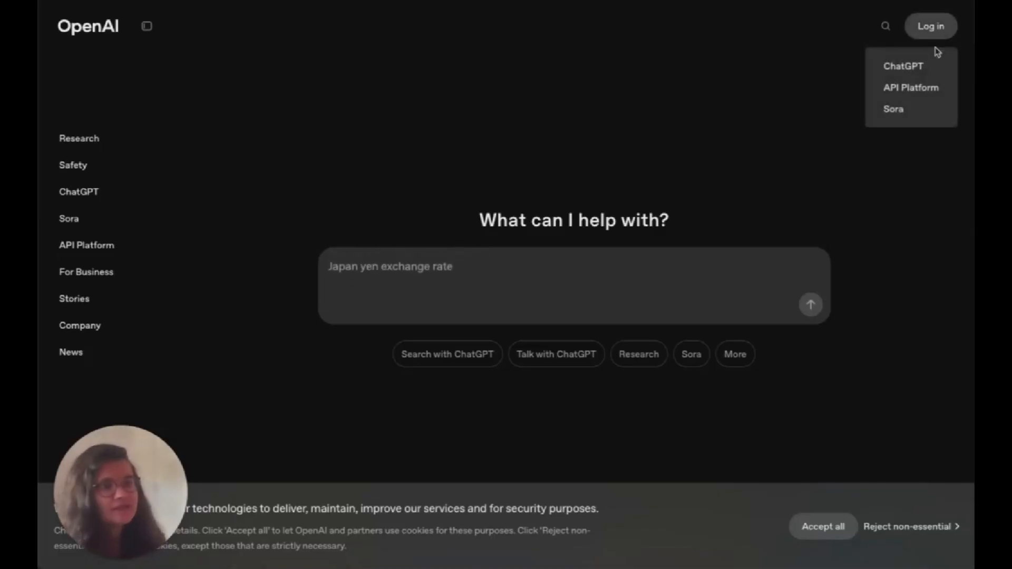
pyautogui.click(932, 28)
pyautogui.click(929, 28)
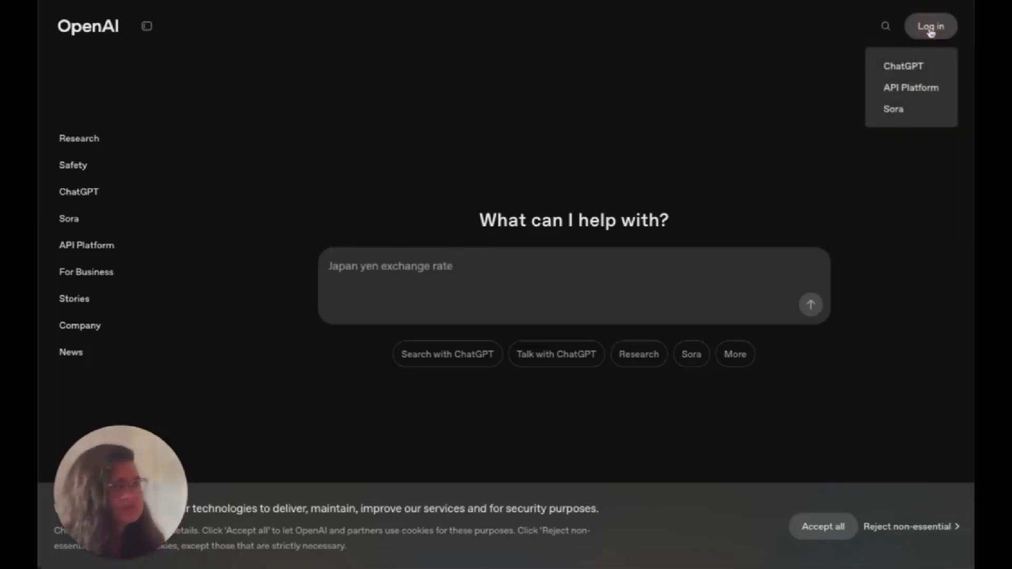
pyautogui.click(912, 68)
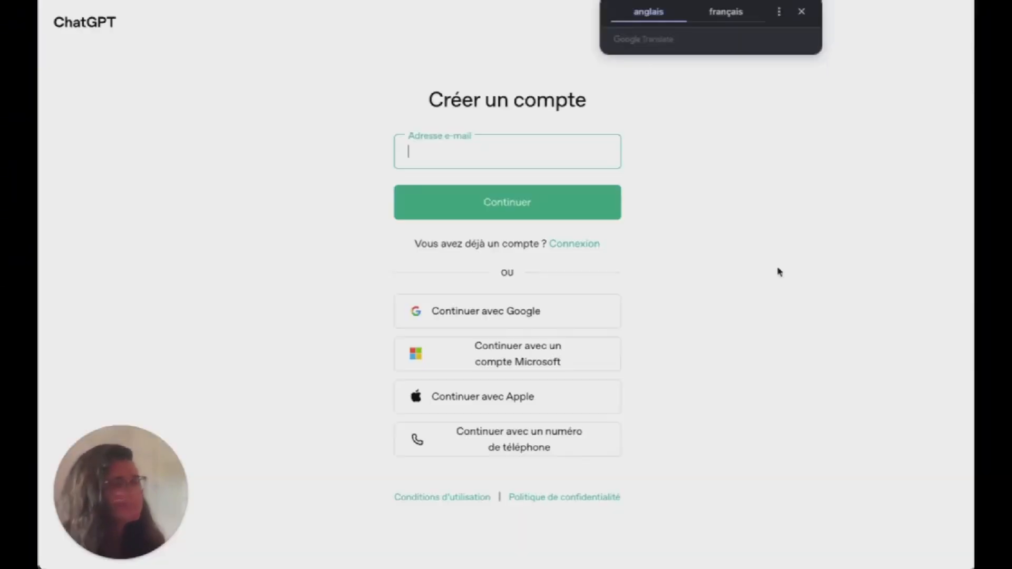
pyautogui.click(495, 316)
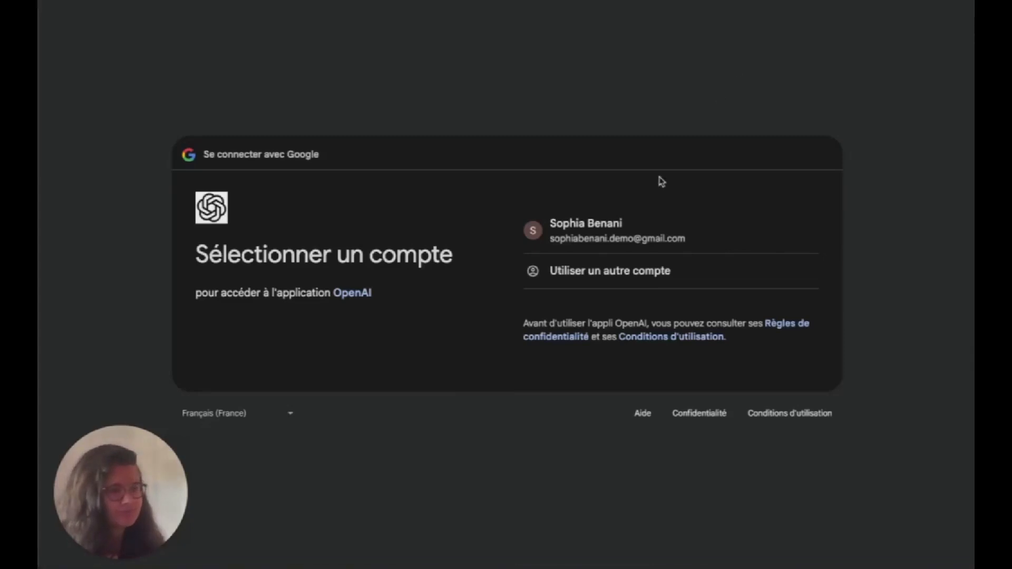
pyautogui.click(635, 227)
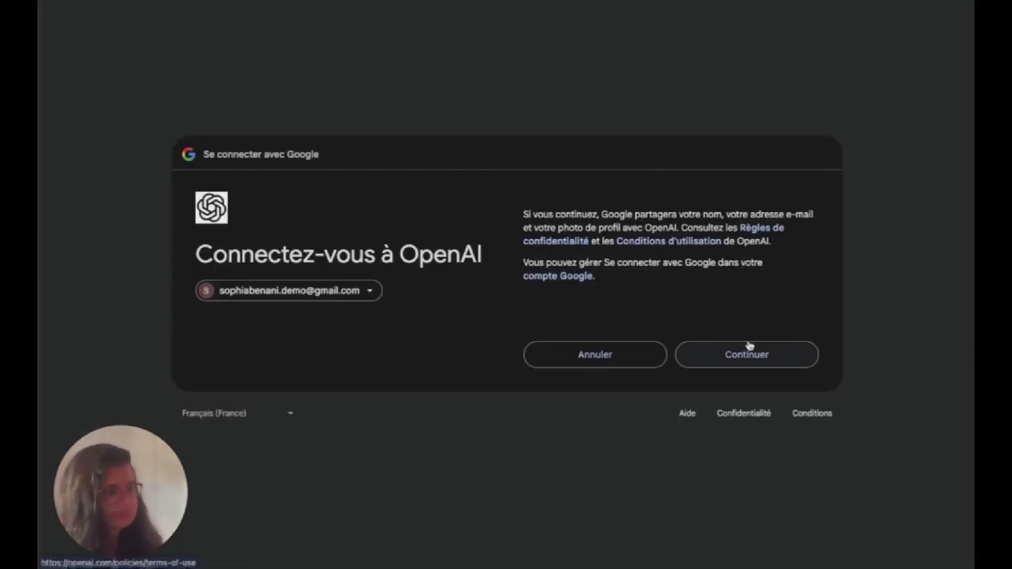
pyautogui.click(709, 345)
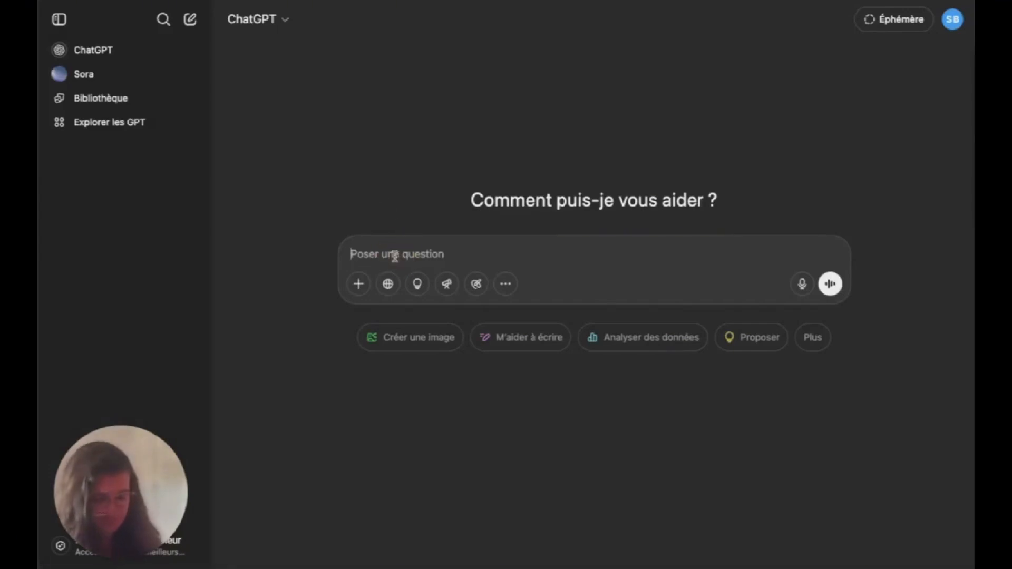
# Step: Ask ChatGPT "Traduire en anglais pour un prompt video :" followed by the copied French lemur prompt
pyautogui.write('Traduire')
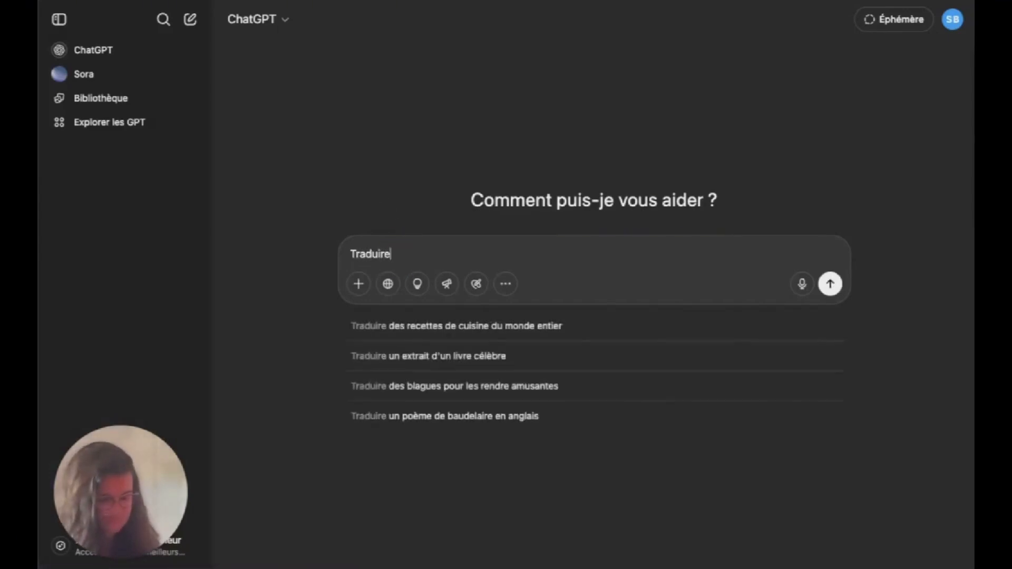
pyautogui.write(' en anglais ')
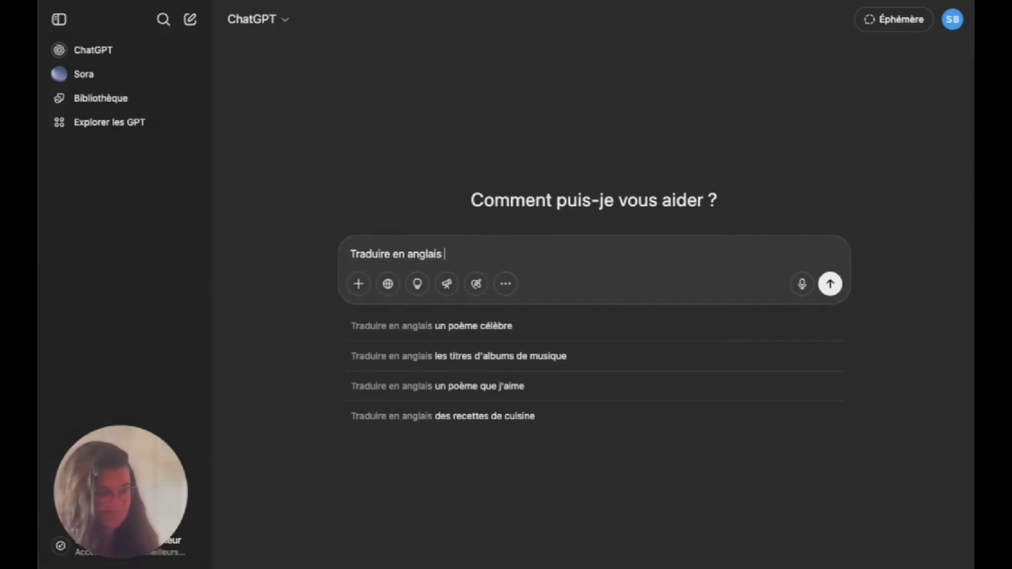
pyautogui.write('po')
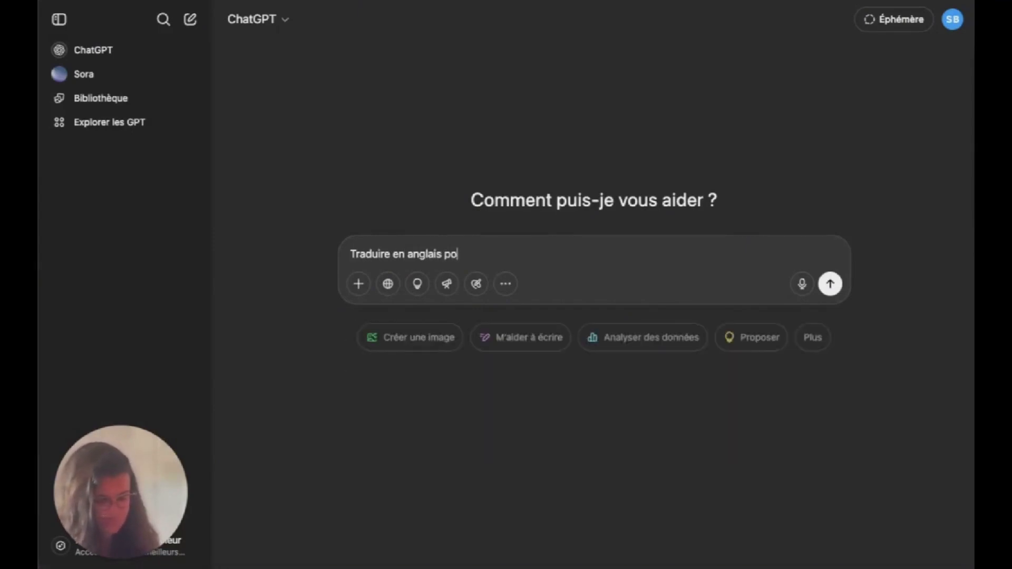
pyautogui.write('ur un prompt')
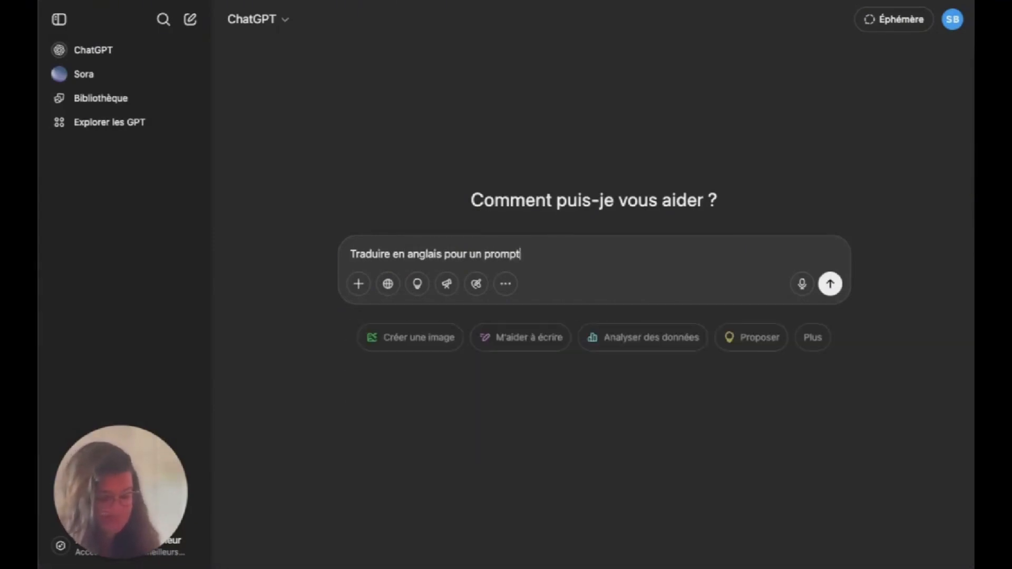
pyautogui.write(' video')
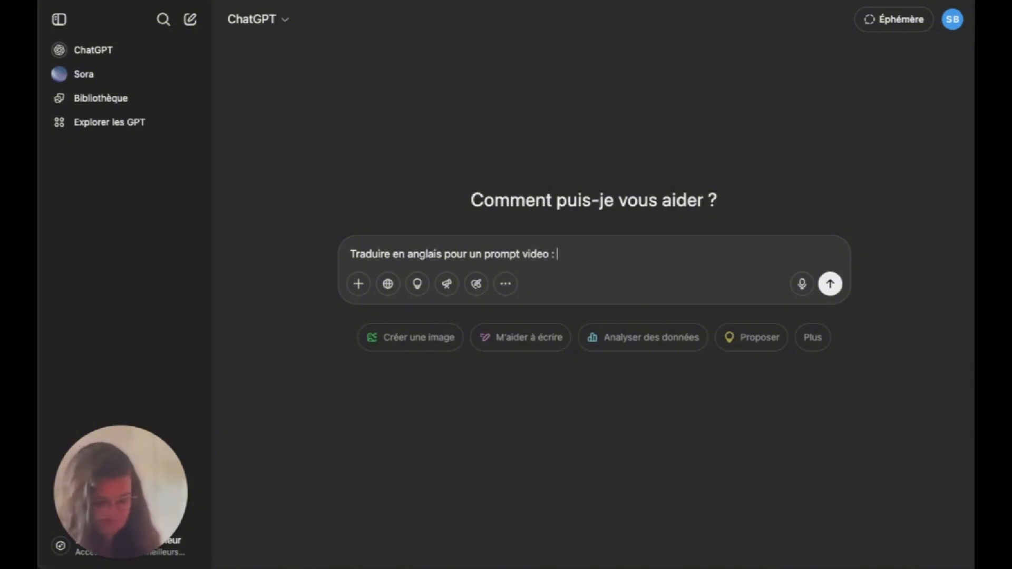
pyautogui.write(' :')
pyautogui.write('La caméra effectue un lent dézoom, révélant progressivement davantage de la jungle luxuriante qui l’entoure — de grands palmiers, des fleurs colorées, et des rayons dorés traversant doucement la canopée.  Les arbres ondulent légèrement dans la brise, et les feuilles frémissent doucement.  Style animation pixar, éclairage cinématographique, ambiance de jungle chaleureuse et onirique Format 16:9')
pyautogui.press('Return')
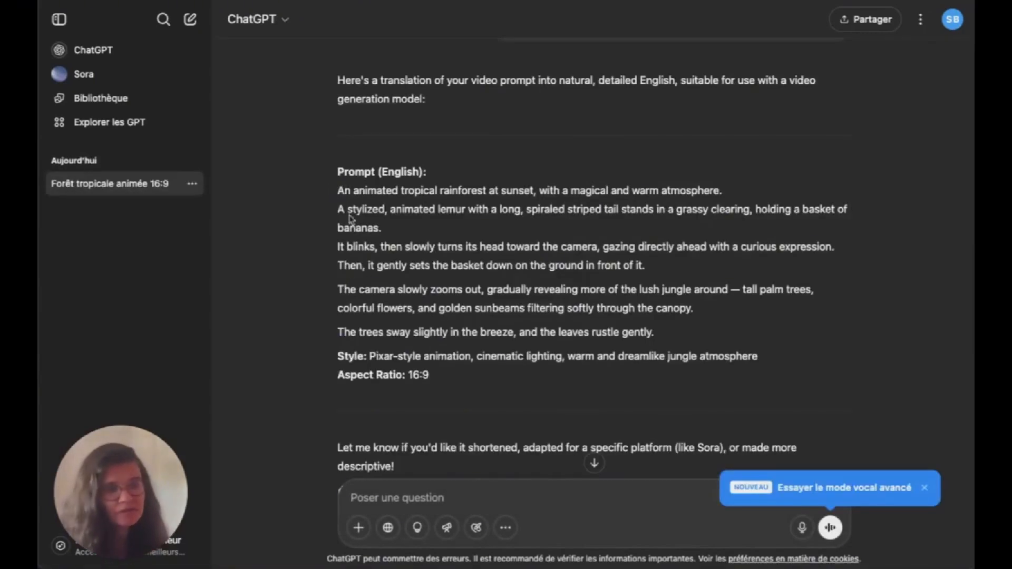
# Step: Copy the translated English prompt from "An animated tropical rainforest at sunset" through "Aspect Ratio: 16:9"
pyautogui.click(343, 191)
pyautogui.moveTo(343, 191); pyautogui.dragTo(498, 377)
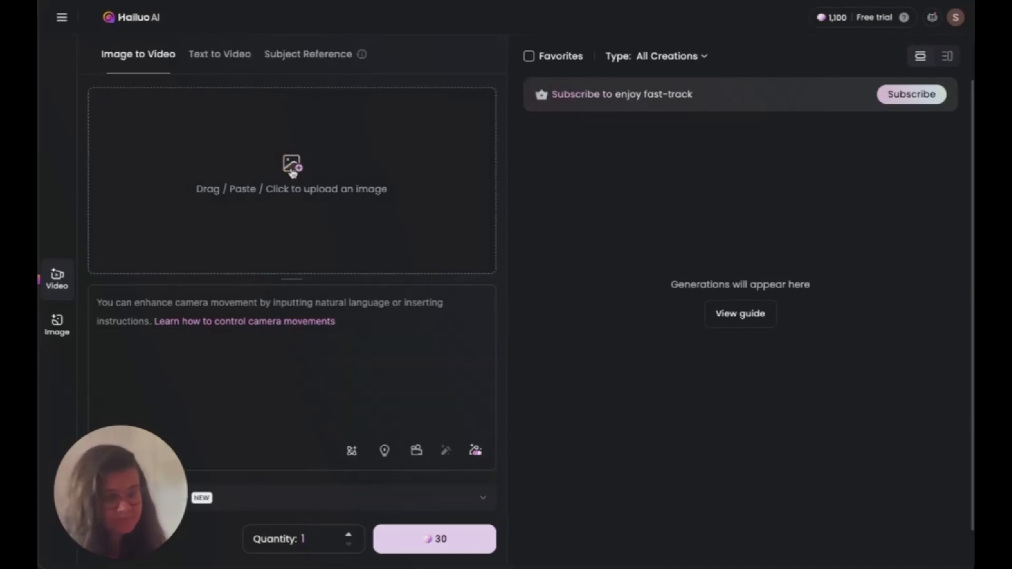
# Step: In Hailuo AI, upload the "a_3d_animated_lemur_with_a_long_curled_tail" PNG from the Image IA folder as the Image to Video source
pyautogui.click(292, 172)
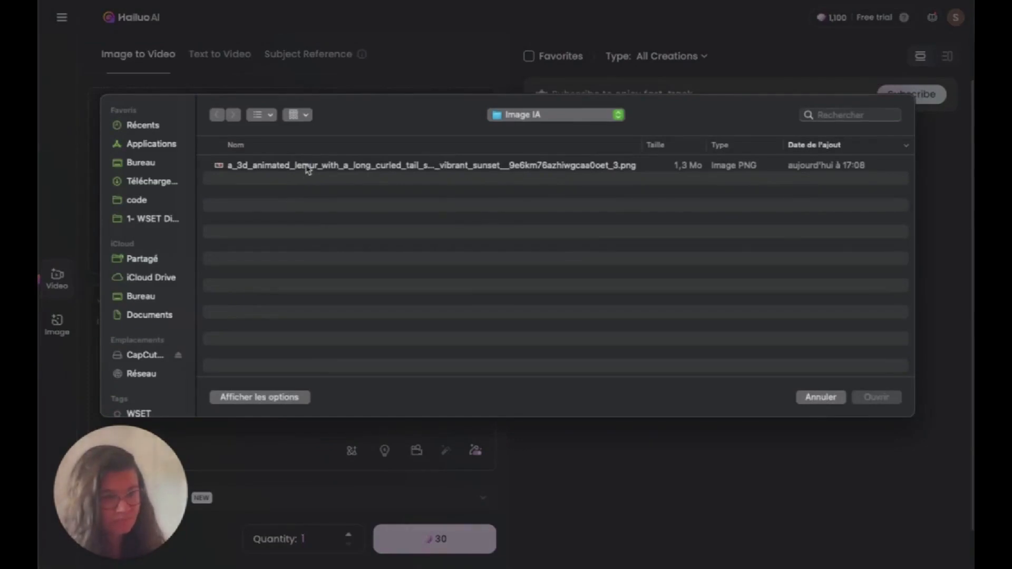
pyautogui.click(308, 168)
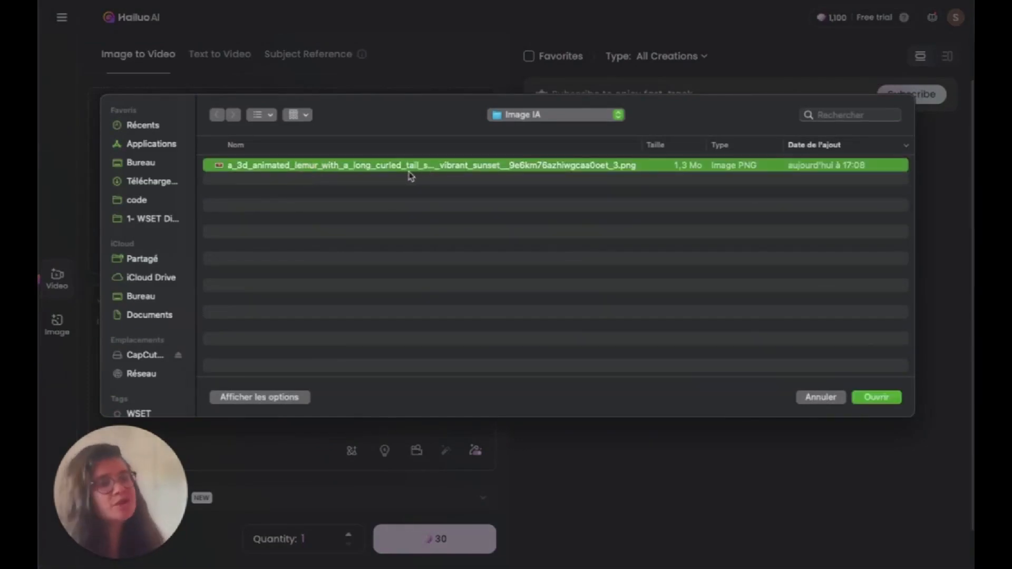
pyautogui.click(883, 401)
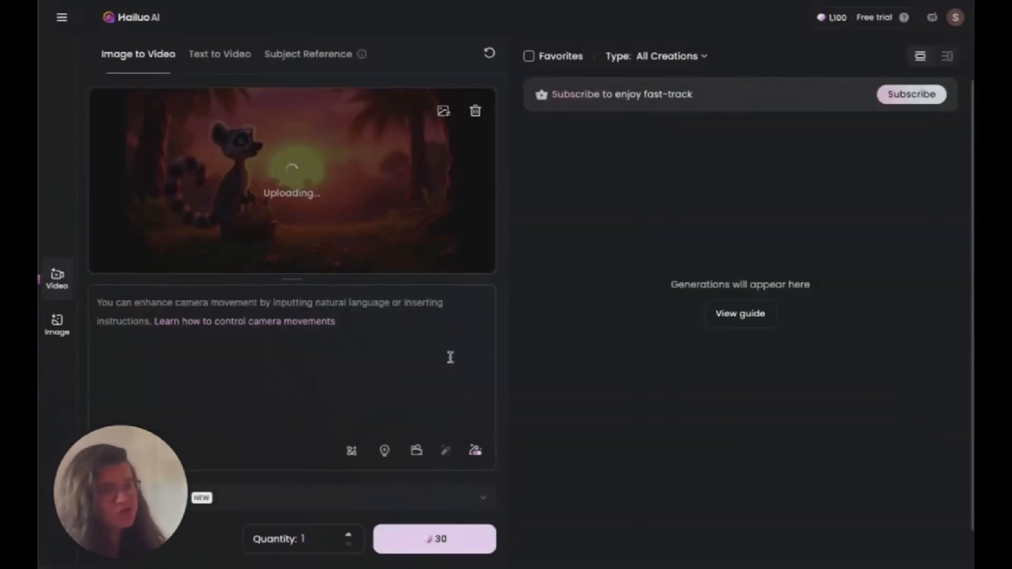
# Step: Insert the copied English prompt as the video description and generate one video from the lemur image
pyautogui.click(122, 311)
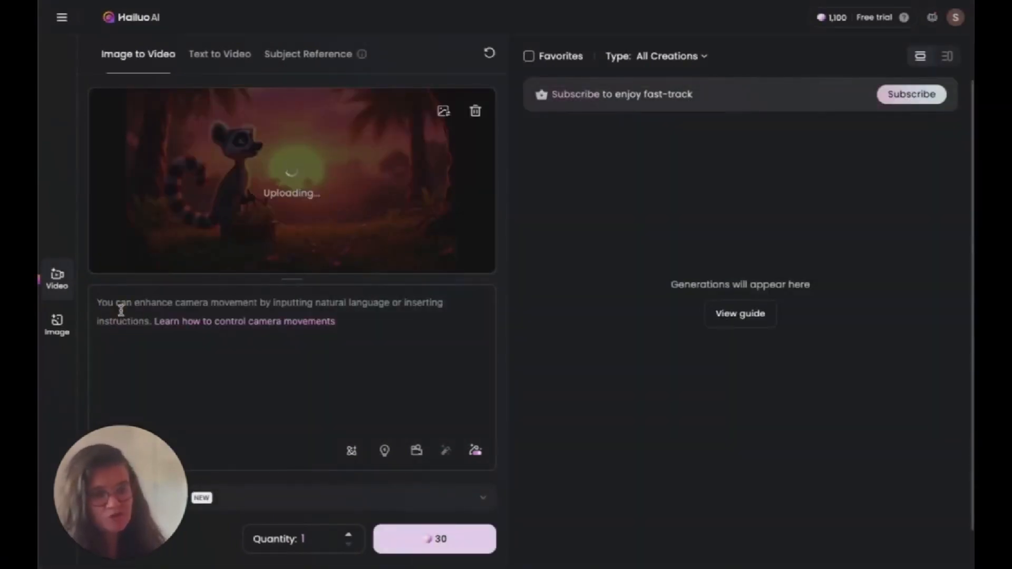
pyautogui.hotkey('ctrl', 'v')
pyautogui.scroll(-2, 122, 311)
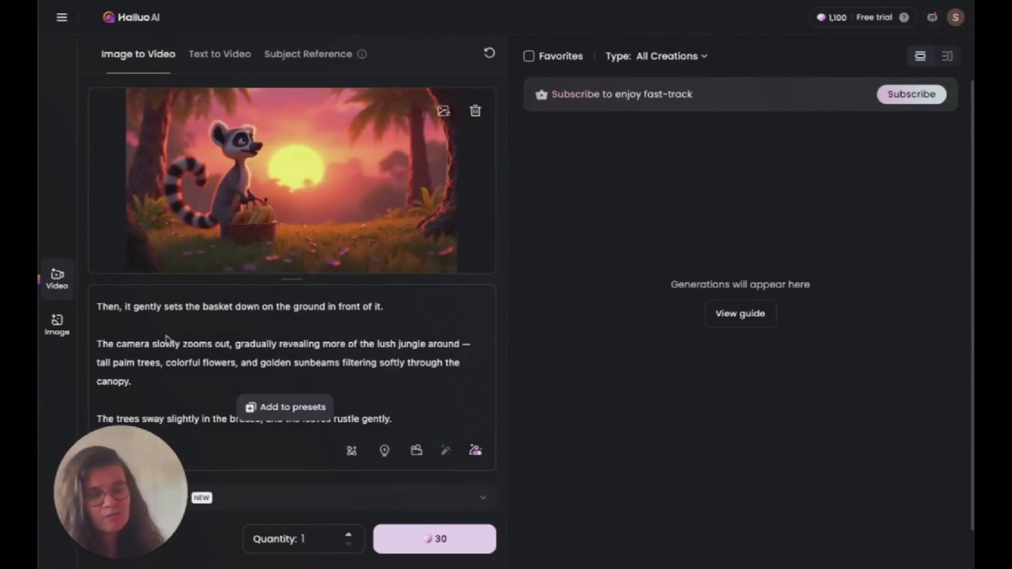
pyautogui.click(467, 395)
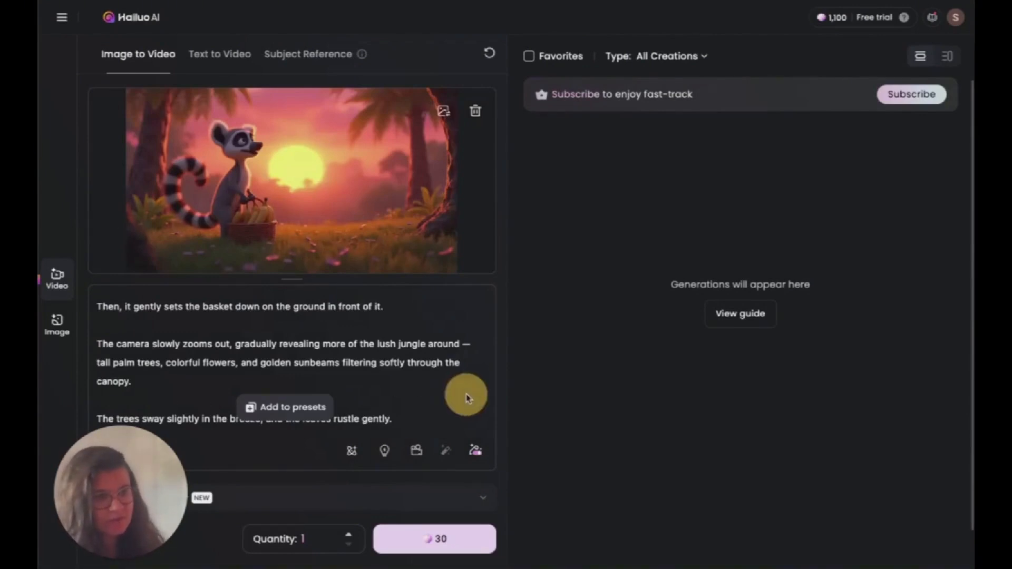
pyautogui.click(435, 543)
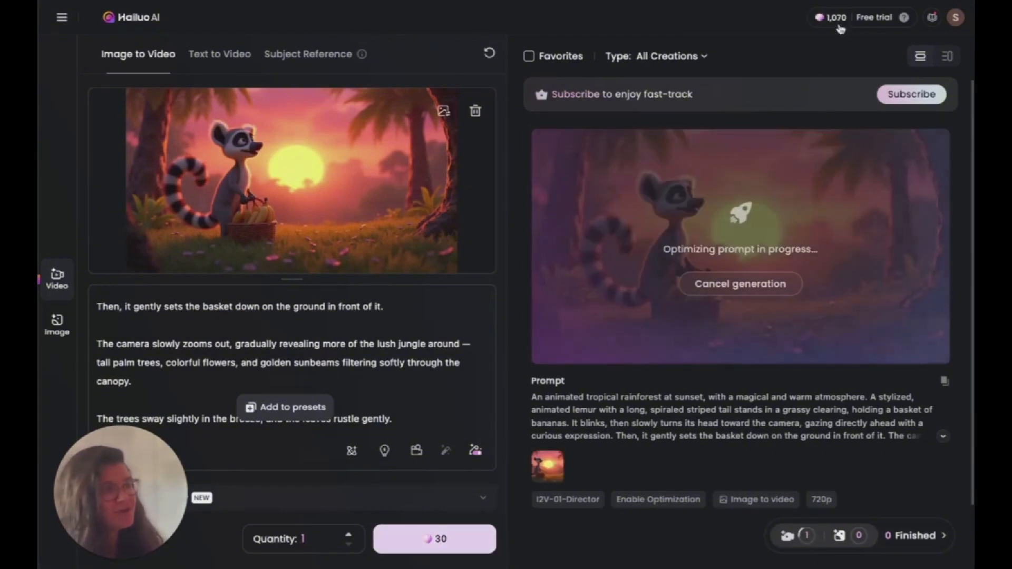
# Step: Play the generated lemur video in its detail view and return to the creation page
pyautogui.moveTo(820, 20)
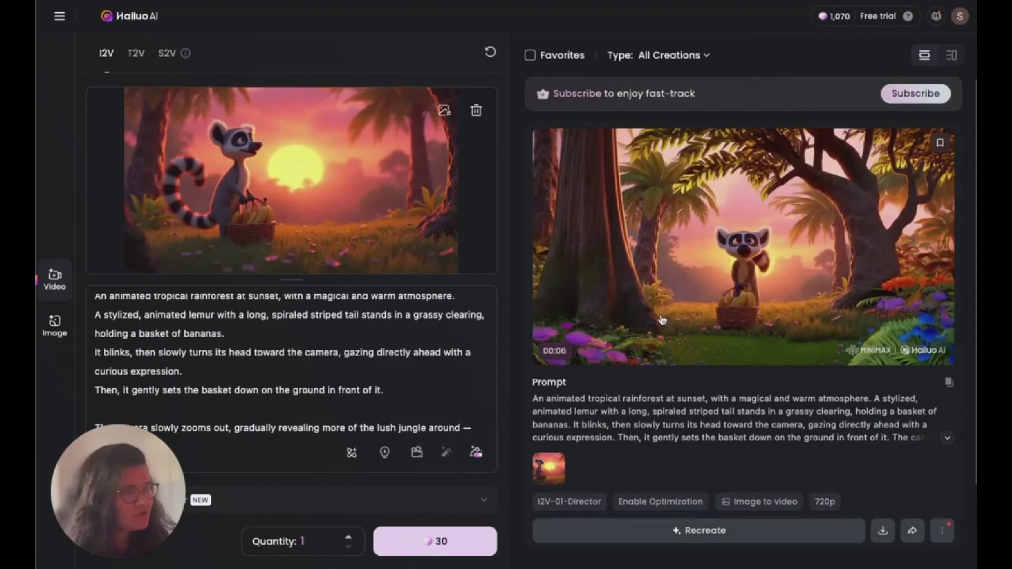
pyautogui.click(703, 277)
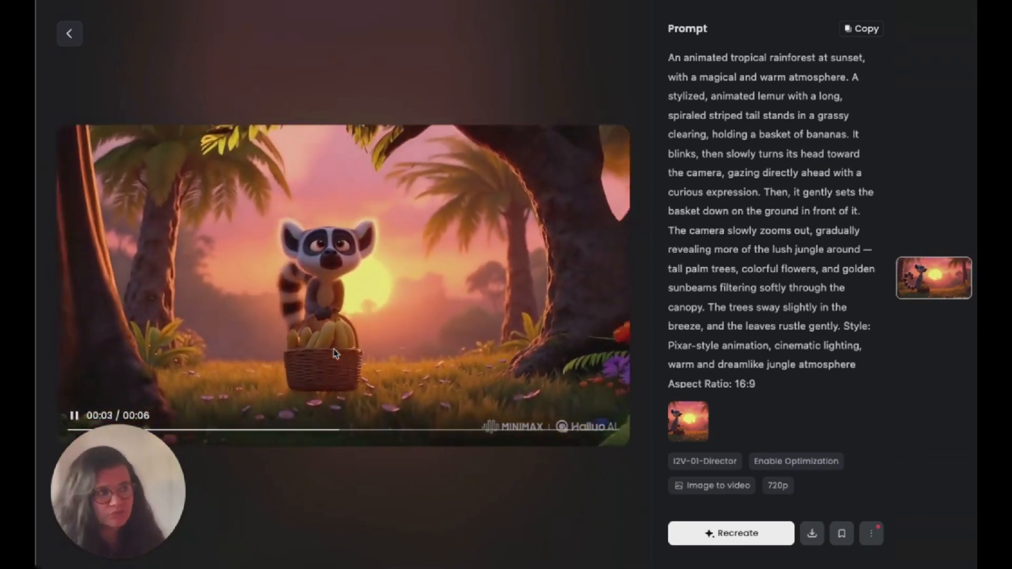
pyautogui.click(71, 36)
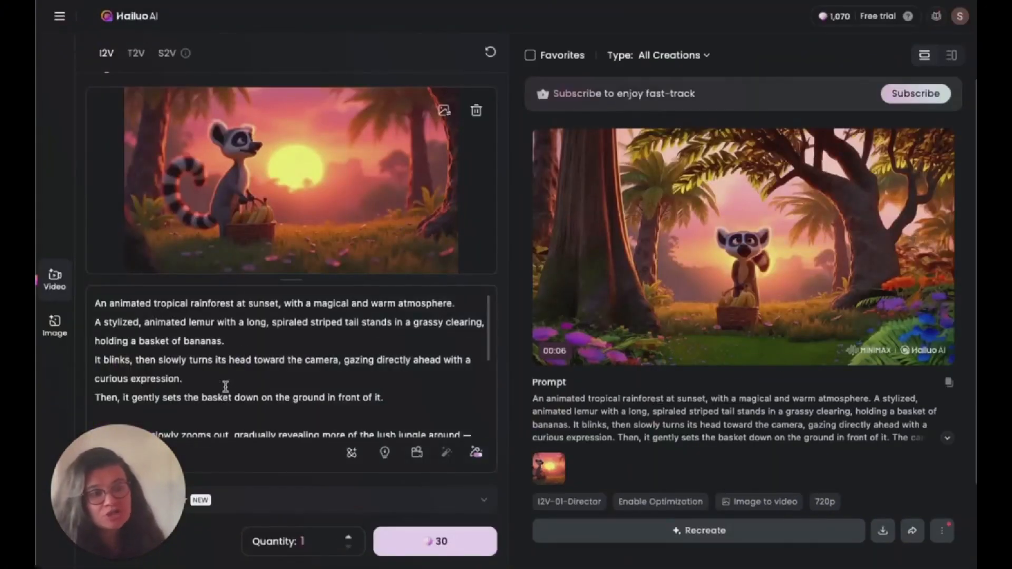
# Step: Replace the prompt text from "A stylized, animated lemur" through "the leaves rustle gently." with the copied description beginning "A joyful animated lemur with a curled striped tail"
pyautogui.scroll(-5, 225, 387)
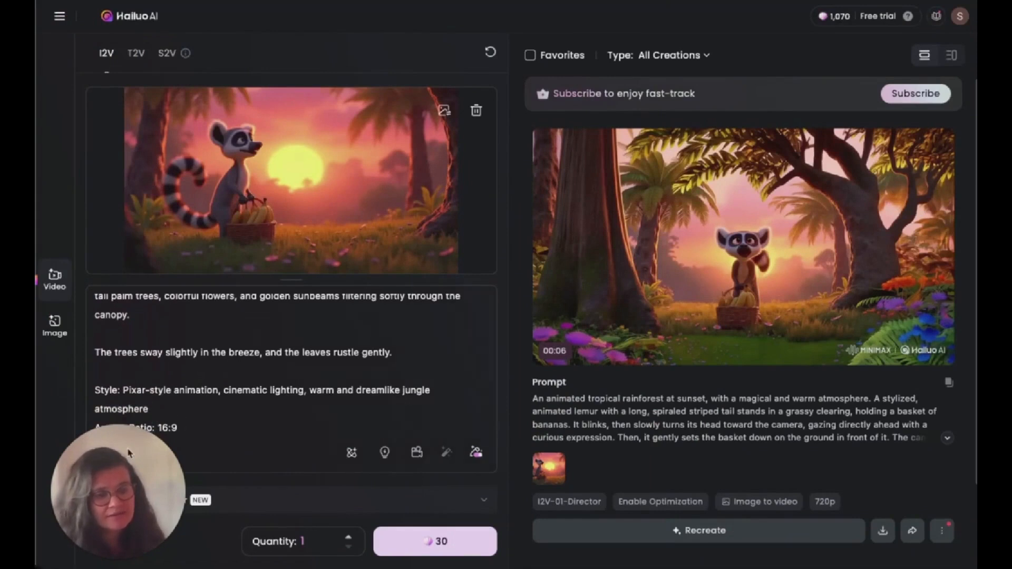
pyautogui.moveTo(135, 462); pyautogui.dragTo(267, 473)
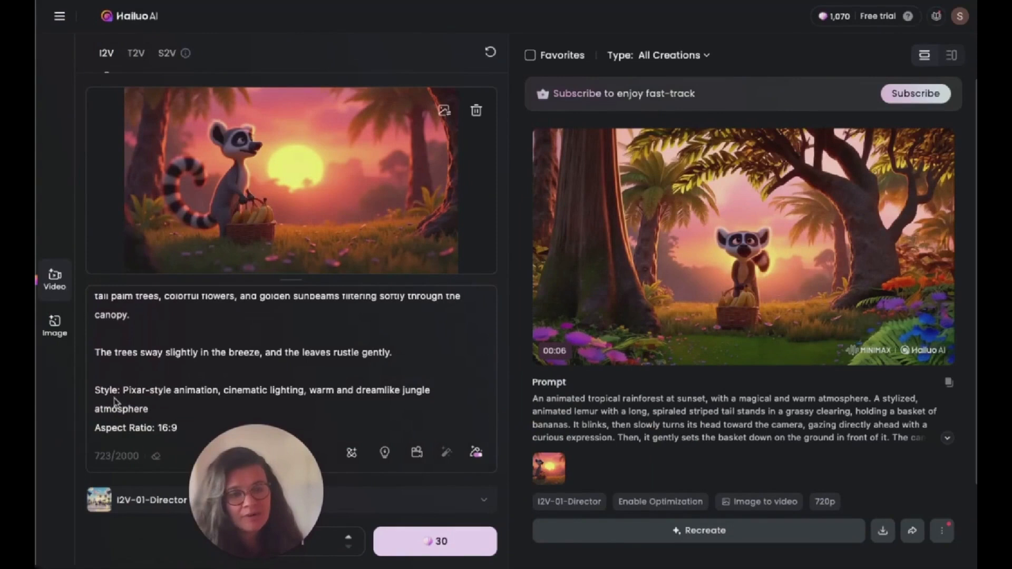
pyautogui.moveTo(289, 475); pyautogui.dragTo(144, 469)
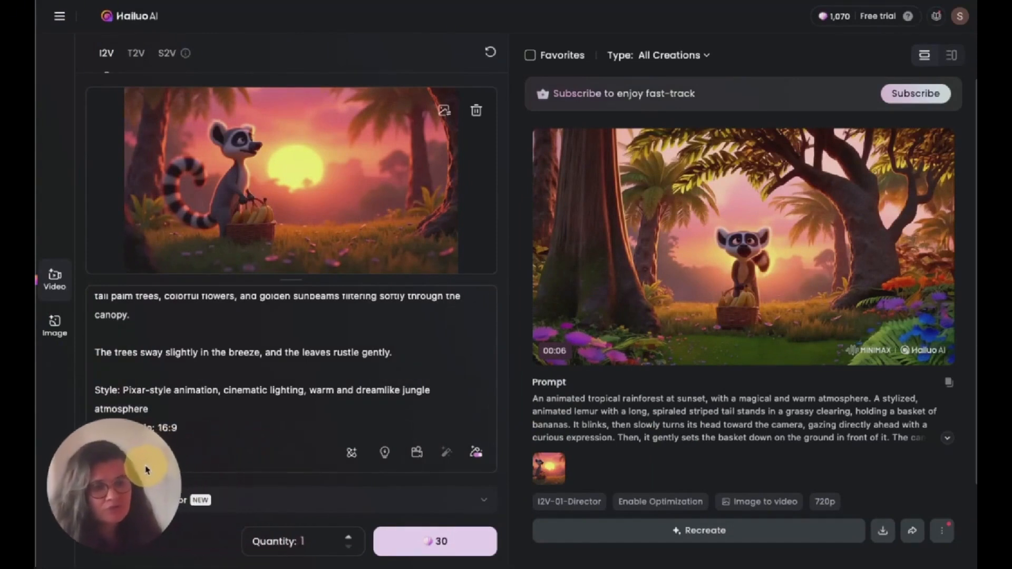
pyautogui.scroll(5, 244, 405)
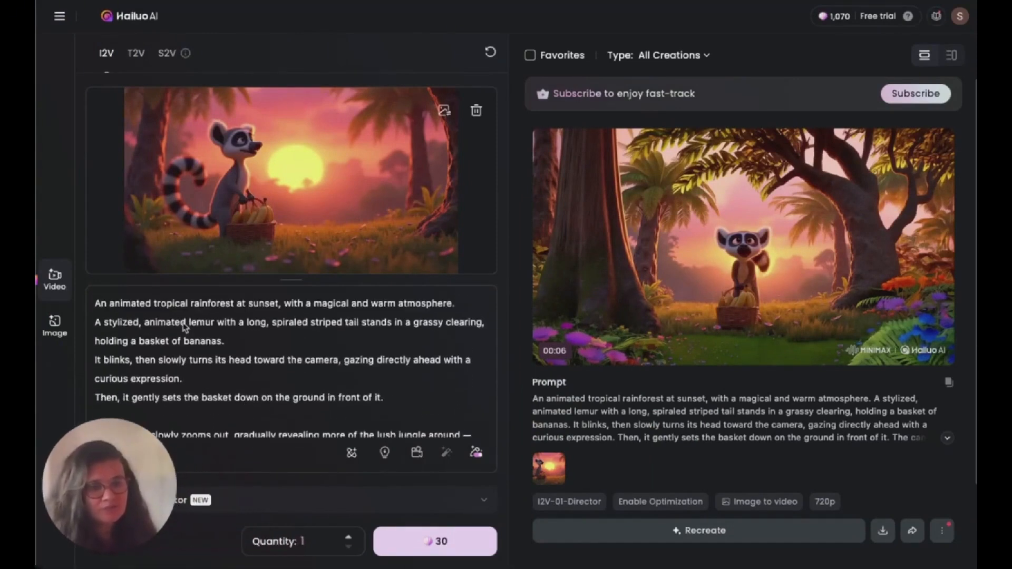
pyautogui.moveTo(96, 322); pyautogui.dragTo(399, 356)
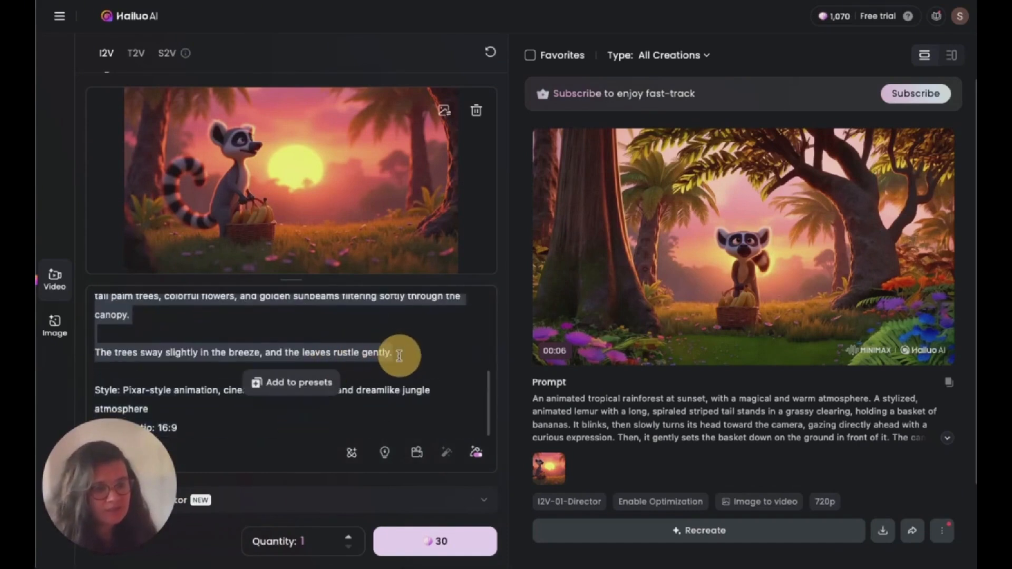
pyautogui.press('BackSpace')
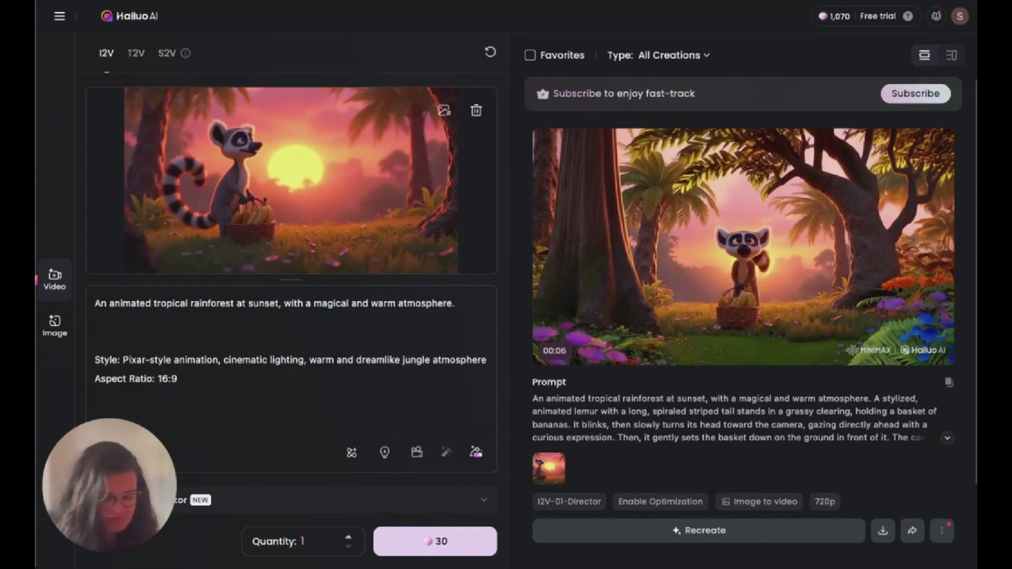
pyautogui.click(171, 322)
pyautogui.hotkey('ctrl', 'v')
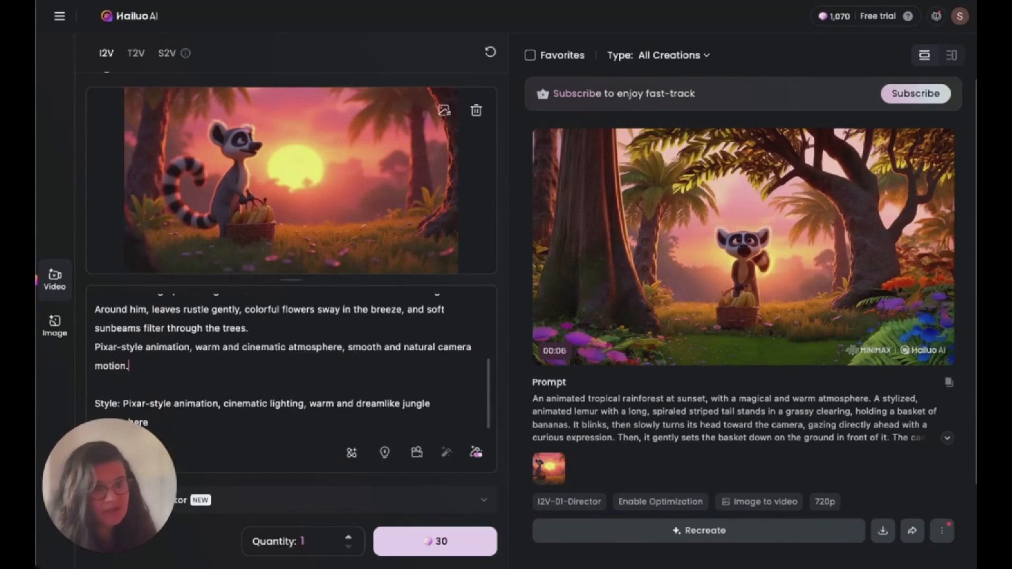
# Step: Read through the revised prompt, from the joyful lemur's walk toward the camera to the style and aspect ratio lines
pyautogui.scroll(1, 181, 369)
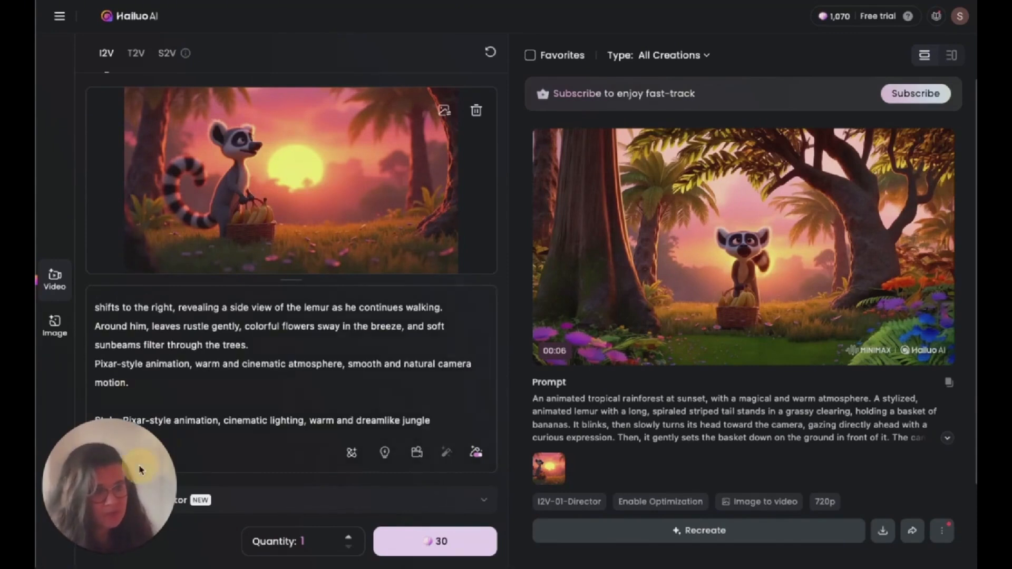
pyautogui.moveTo(141, 470); pyautogui.dragTo(922, 463)
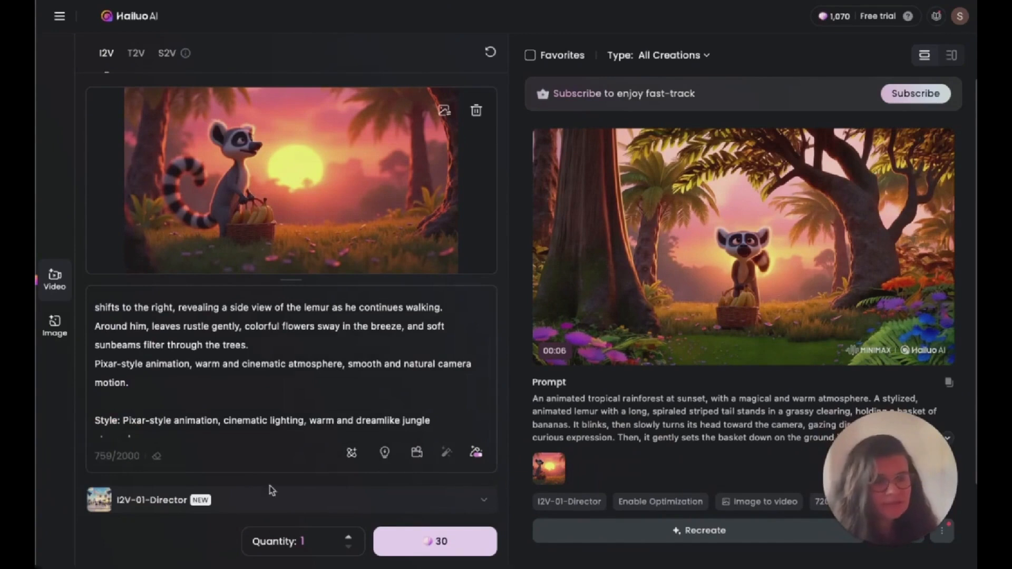
pyautogui.scroll(-1, 174, 358)
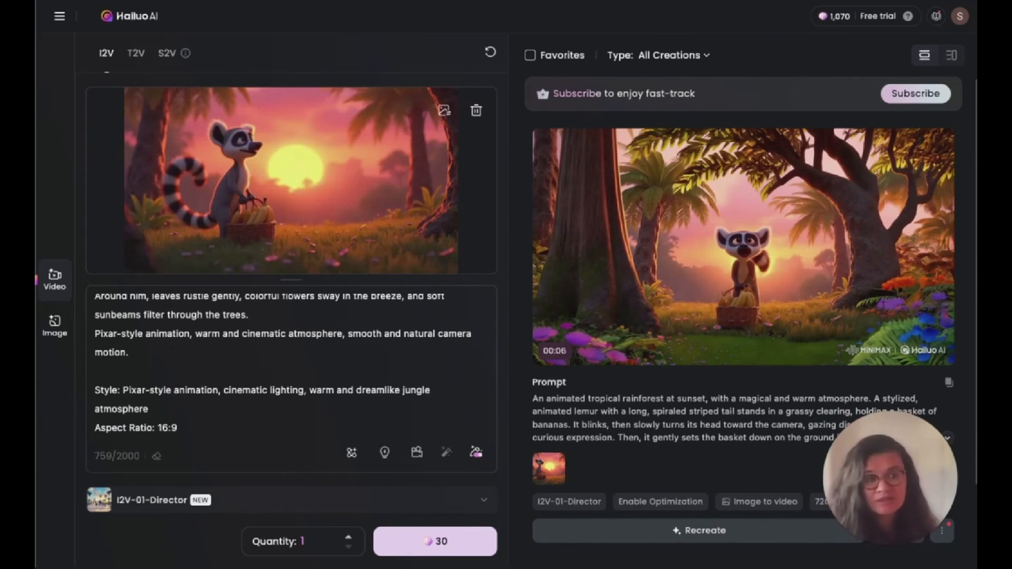
pyautogui.scroll(5, 269, 360)
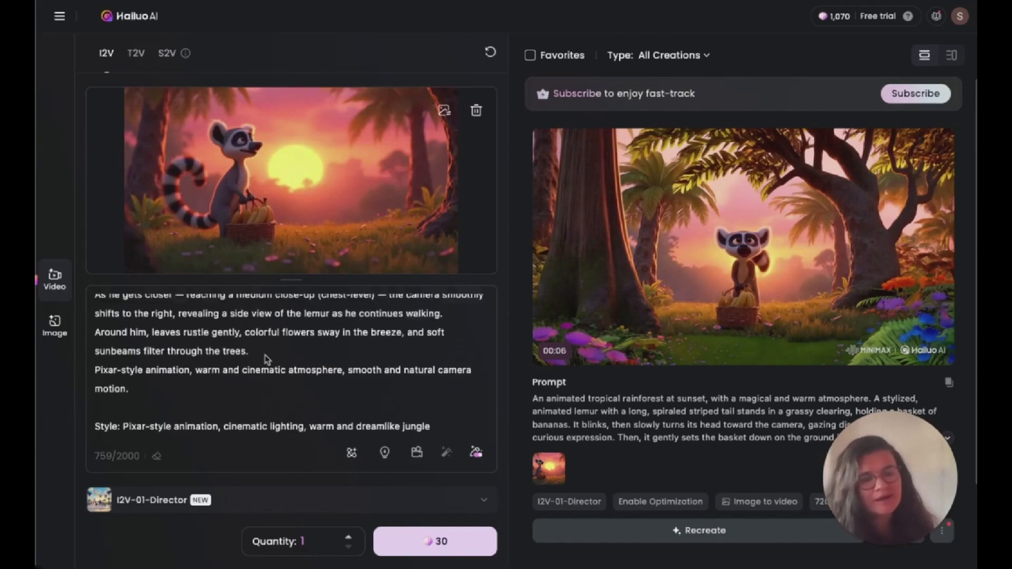
pyautogui.scroll(1, 267, 359)
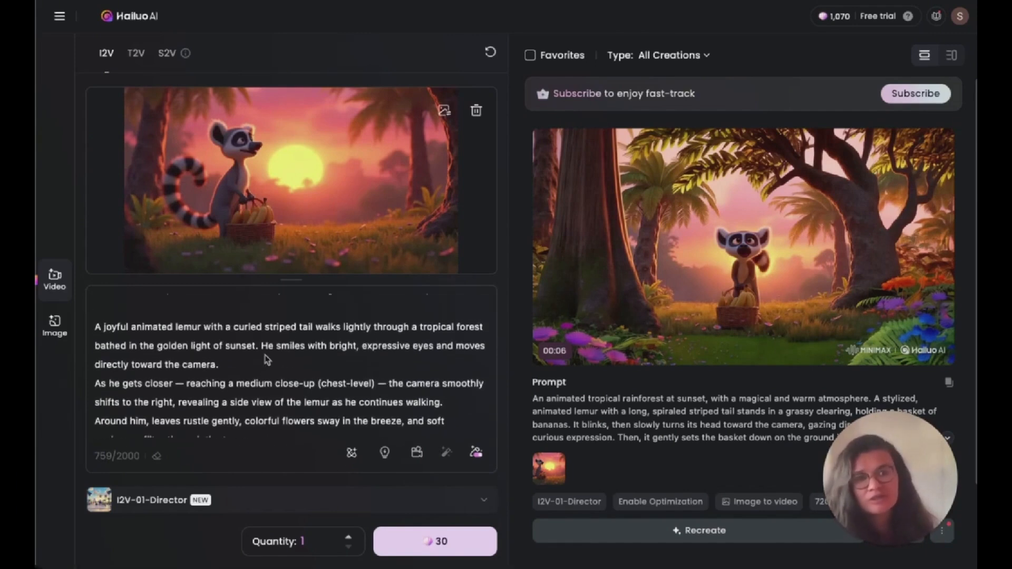
pyautogui.scroll(-4, 266, 360)
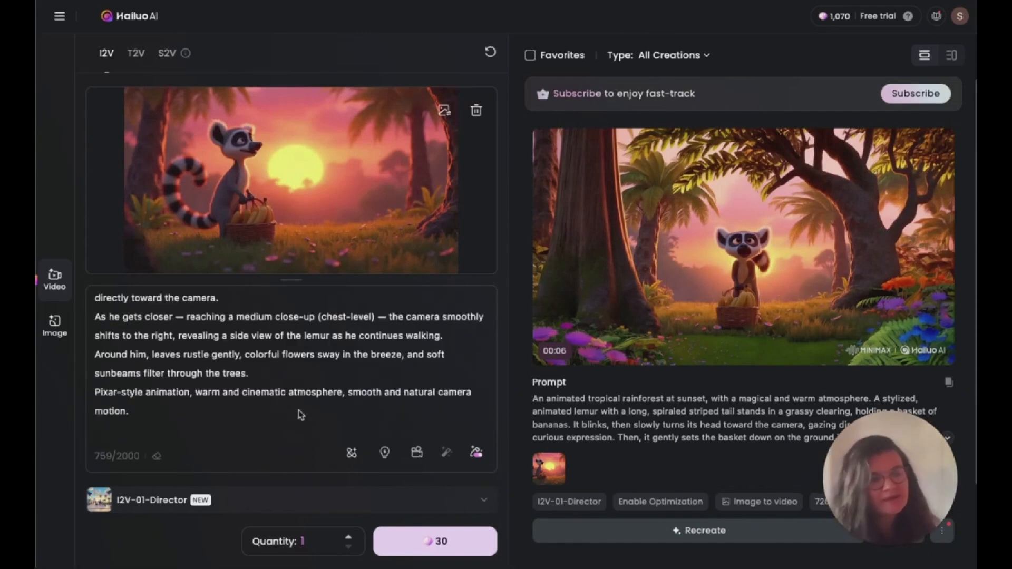
pyautogui.scroll(2, 290, 407)
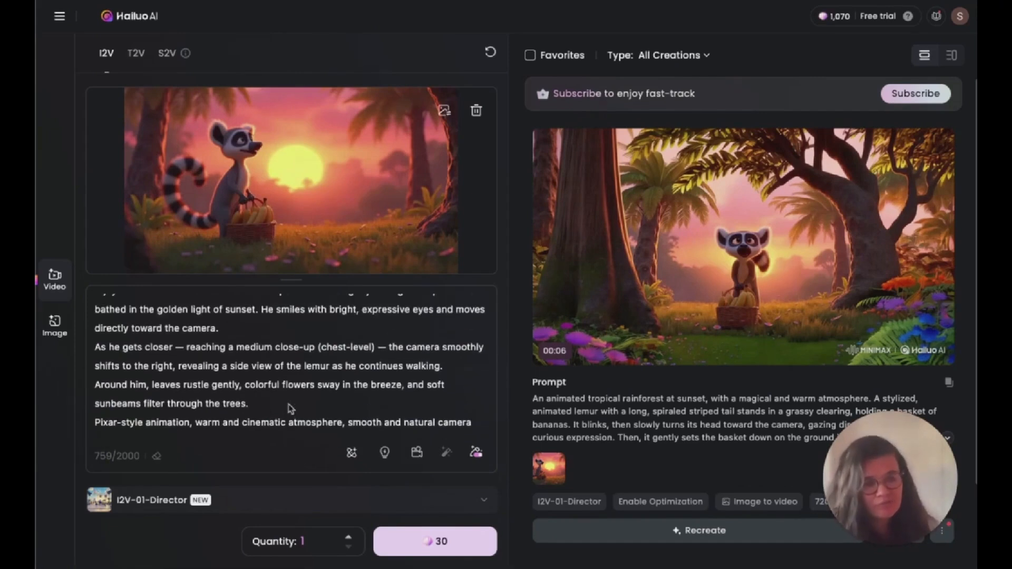
# Step: Insert the Right circling camera movement into the prompt after "the camera smoothly shifts to the right" and review the text
pyautogui.click(417, 454)
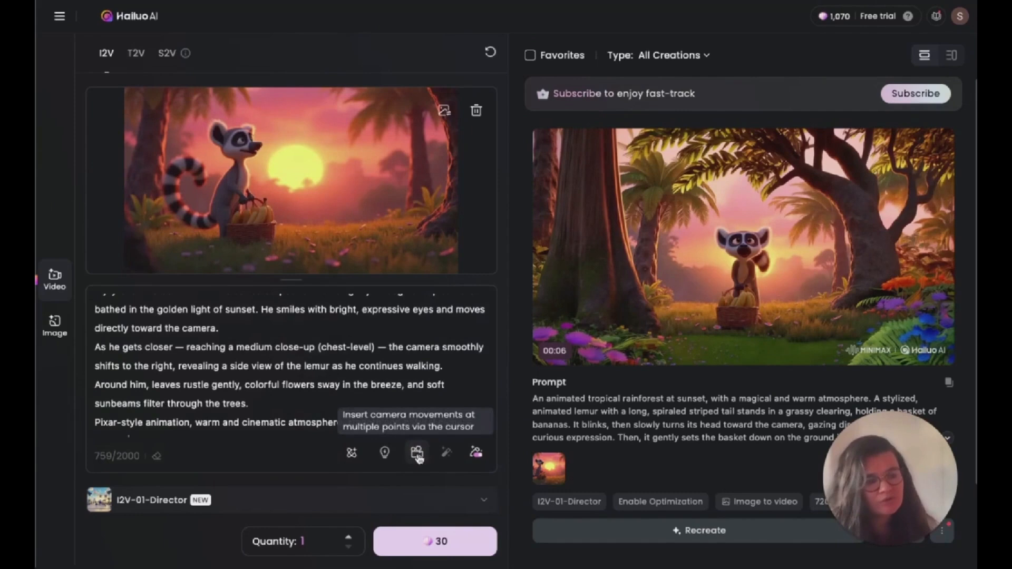
pyautogui.click(417, 457)
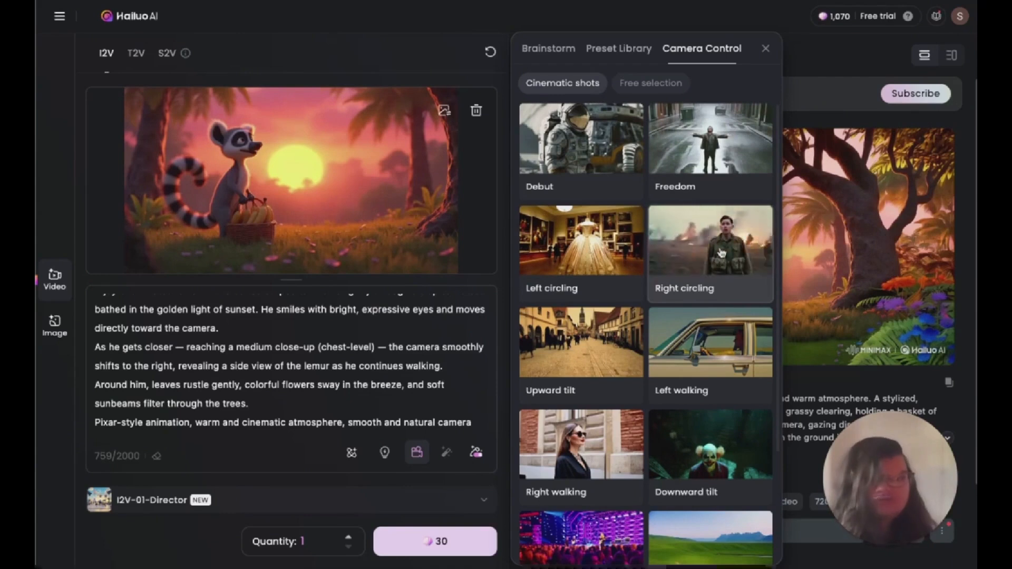
pyautogui.scroll(-3, 300, 363)
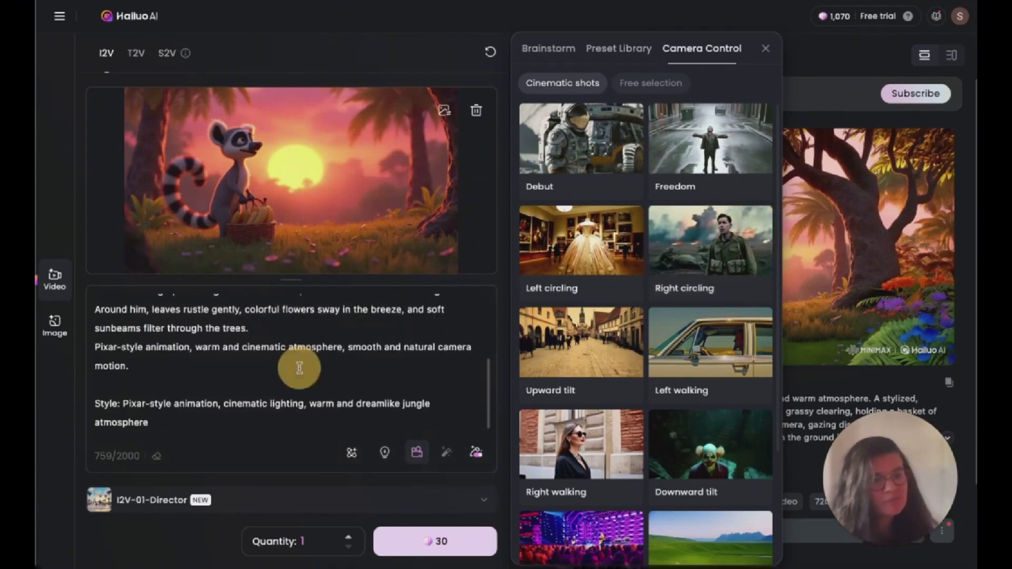
pyautogui.scroll(3, 314, 355)
pyautogui.click(302, 344)
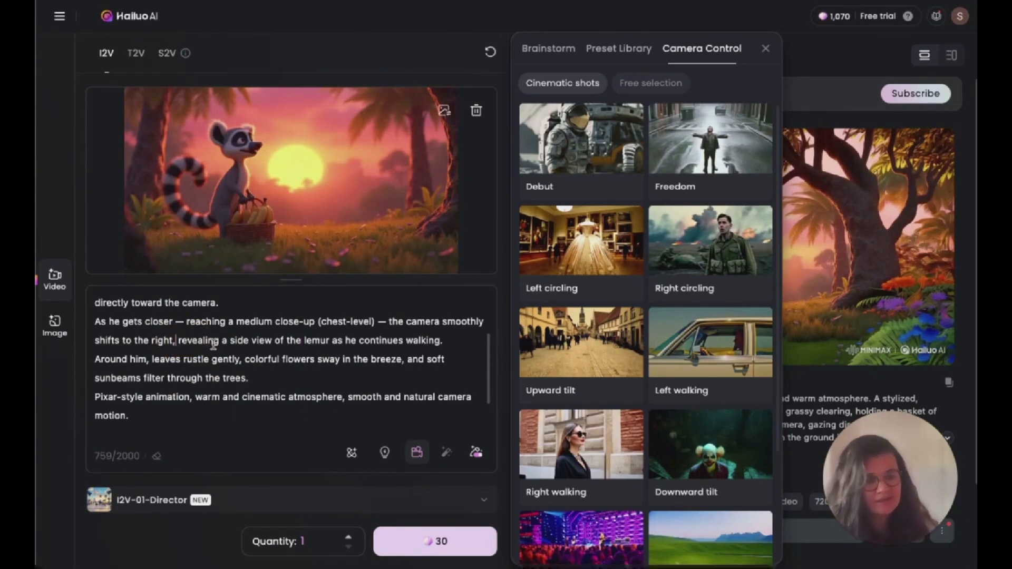
pyautogui.click(710, 255)
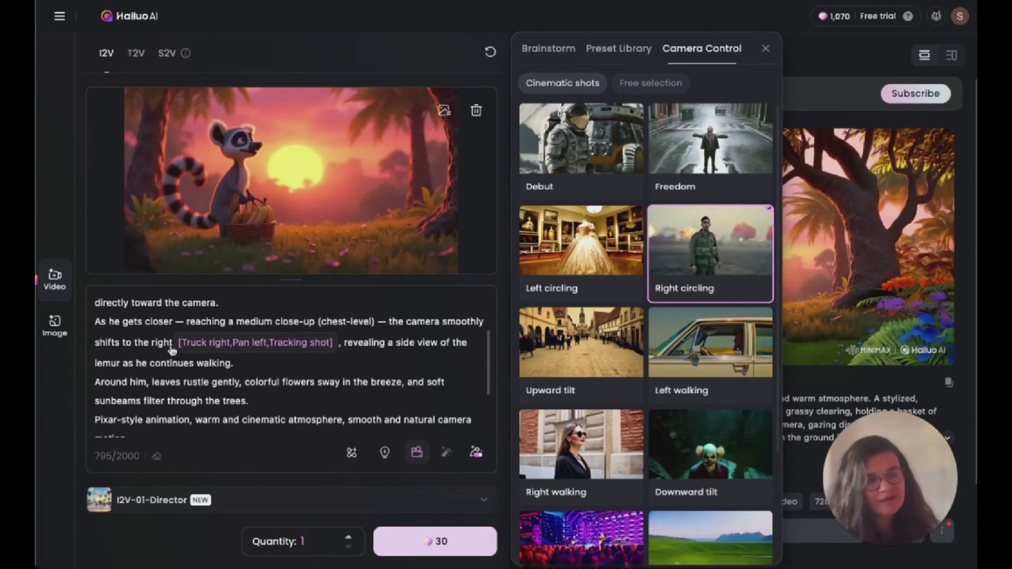
pyautogui.scroll(-2, 287, 379)
pyautogui.scroll(-2, 287, 379)
pyautogui.scroll(5, 287, 379)
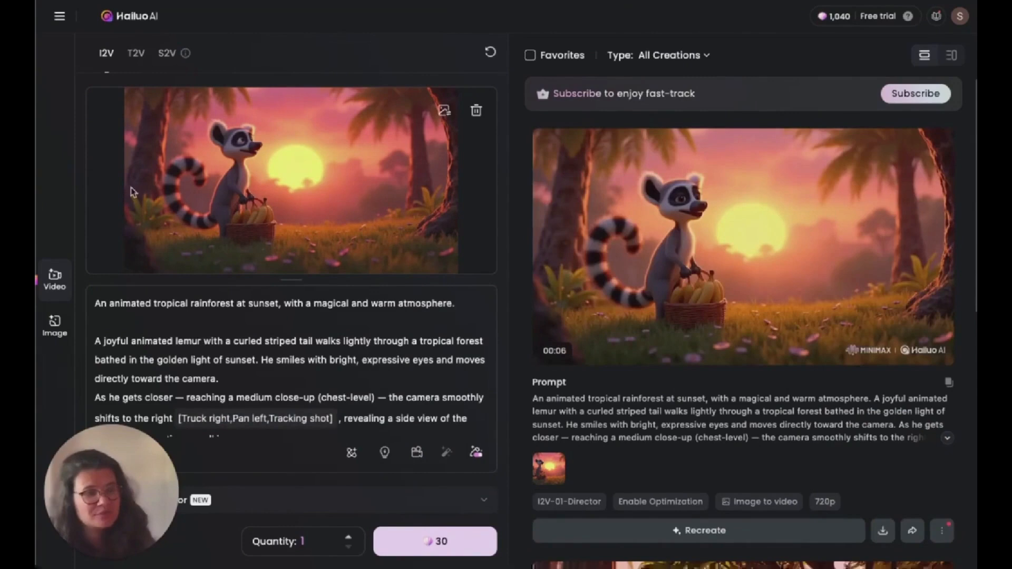
# Step: Open the newly generated walking-lemur video in its detail view and download it with the watermark
pyautogui.click(780, 258)
pyautogui.click(751, 262)
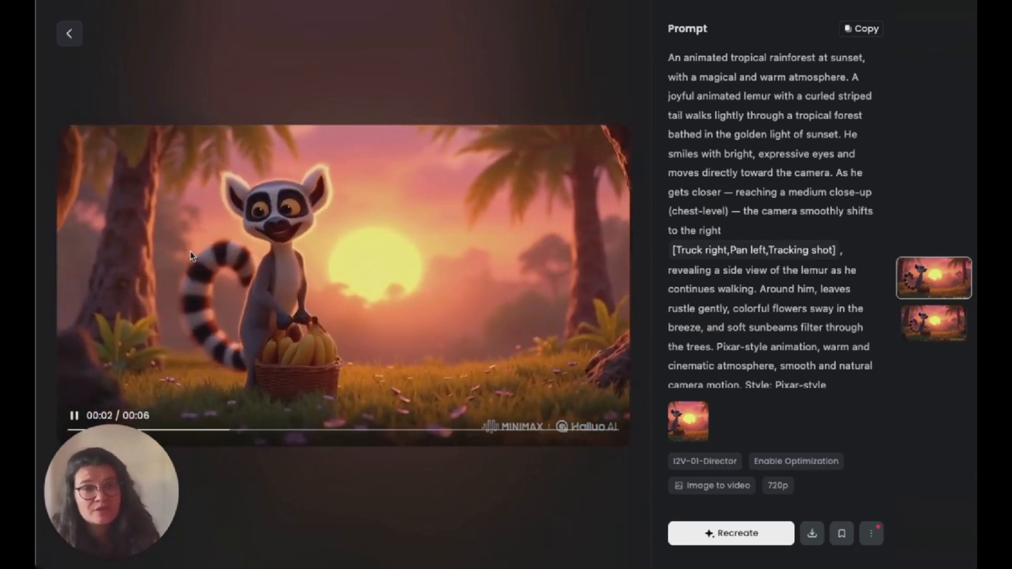
pyautogui.click(812, 533)
pyautogui.click(775, 503)
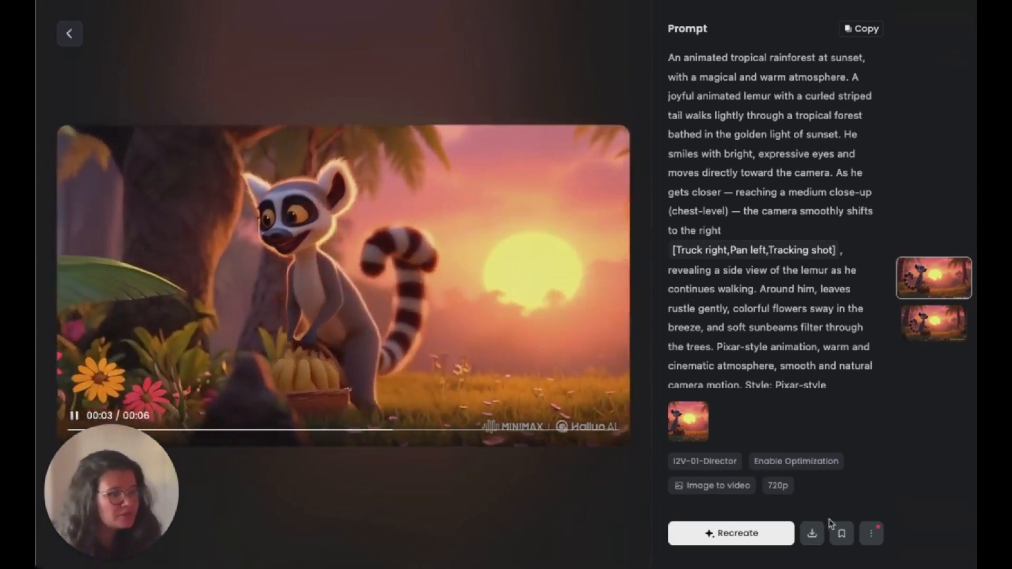
pyautogui.click(813, 535)
pyautogui.click(784, 501)
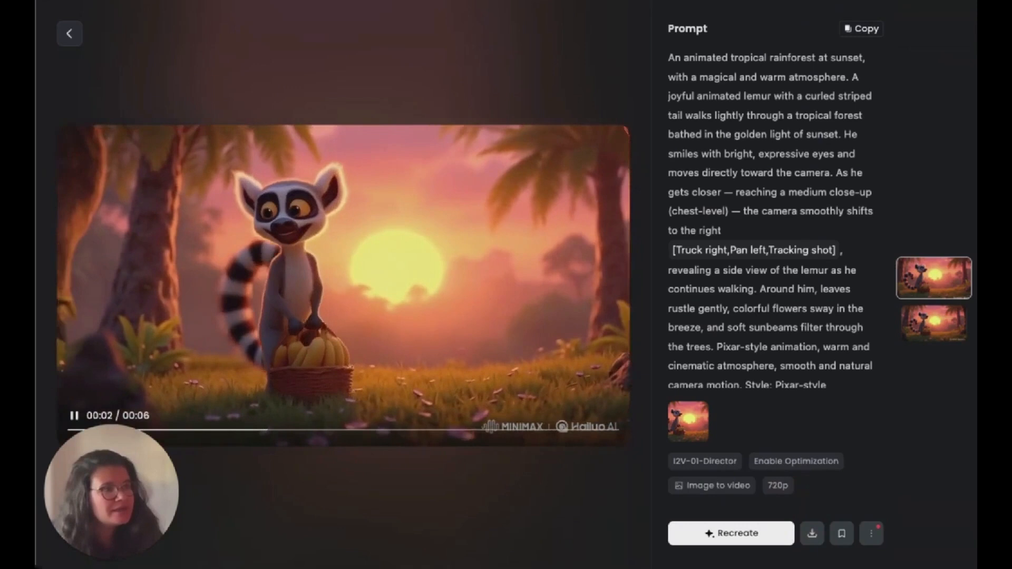
# Step: Open the most recently downloaded lemur video file in an enlarged player window and play it to the end
pyautogui.click(783, 45)
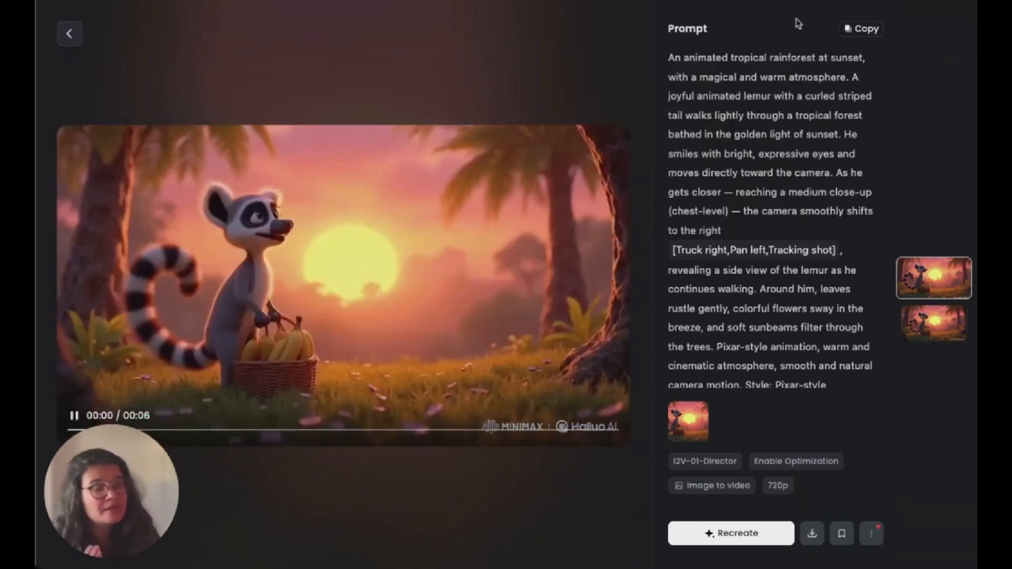
pyautogui.click(812, 1)
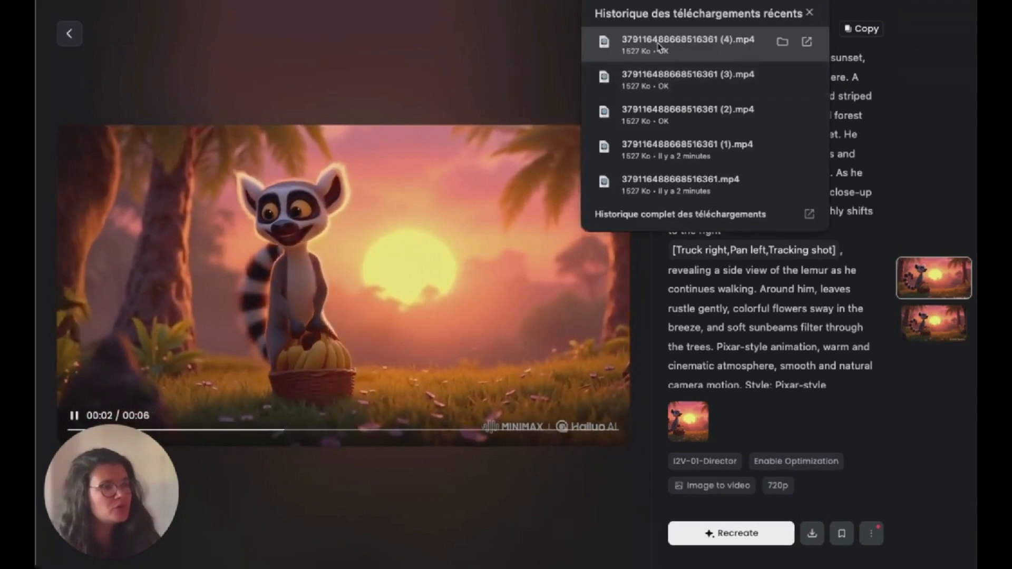
pyautogui.click(659, 45)
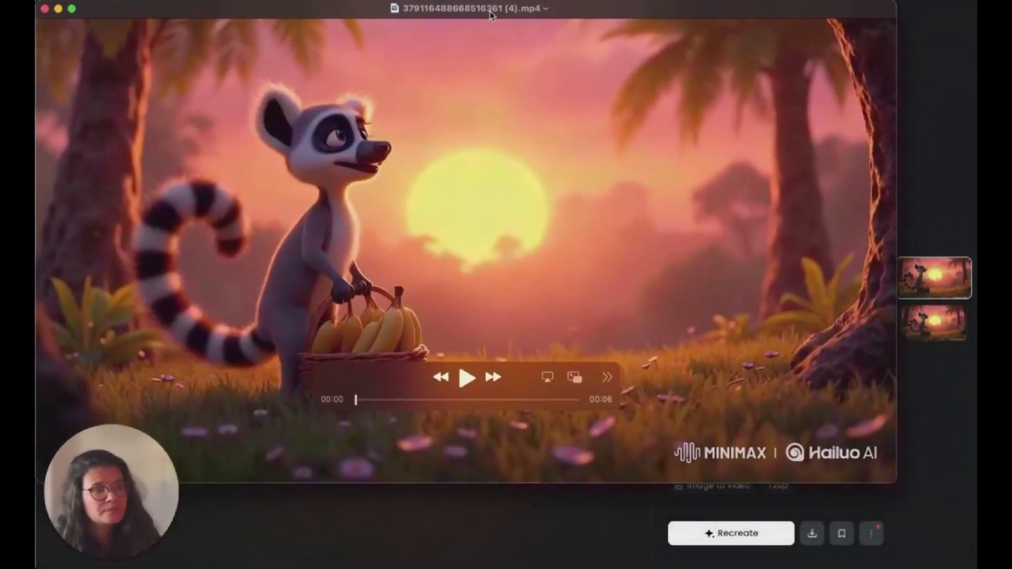
pyautogui.click(928, 485)
pyautogui.moveTo(928, 485); pyautogui.dragTo(977, 527)
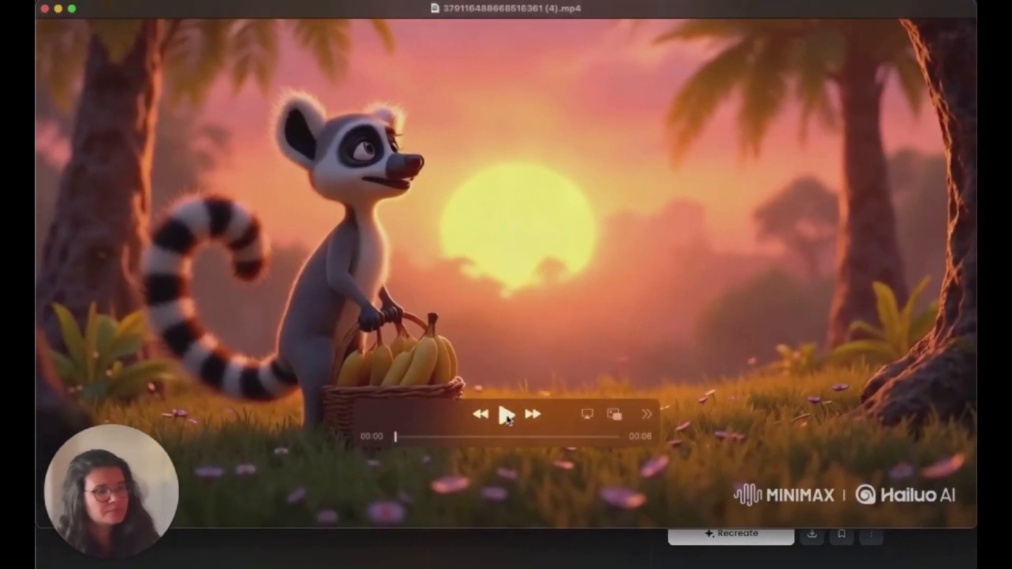
pyautogui.click(507, 417)
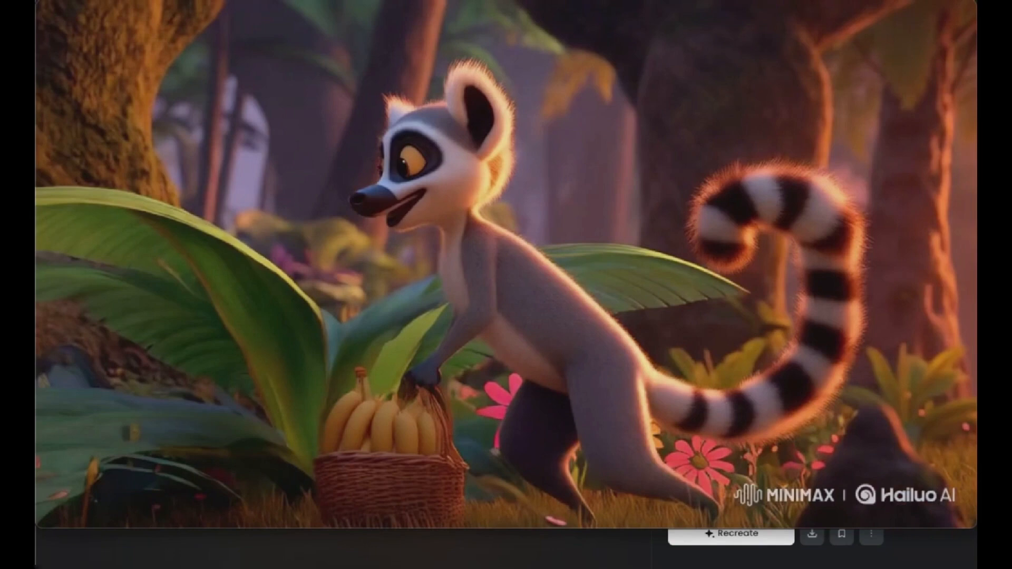
# Step: Capture the lemur video's last frame as a screenshot, then close the player and return to the creation page
pyautogui.press('super+space')
pyautogui.click(390, 48)
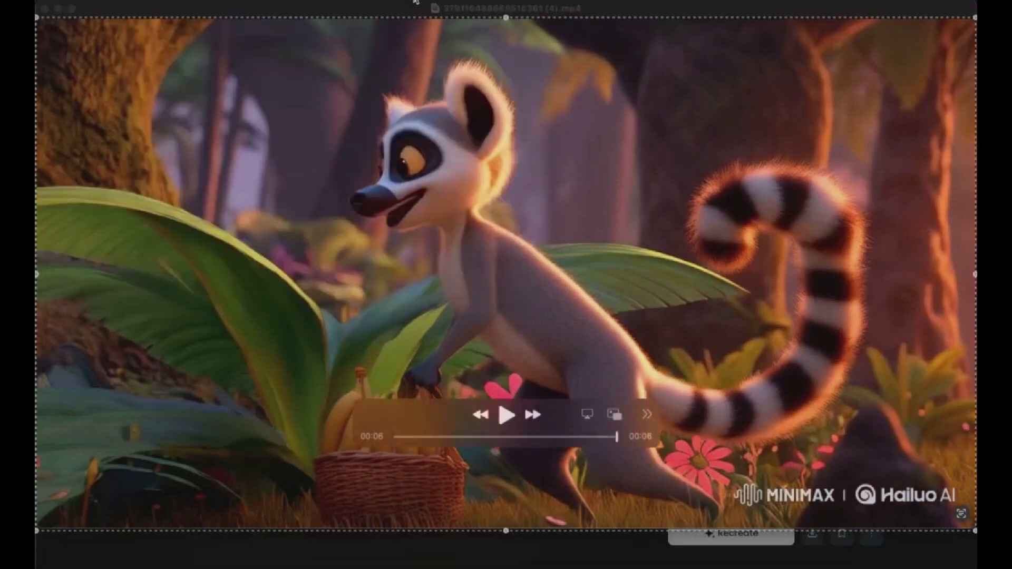
pyautogui.press('Return')
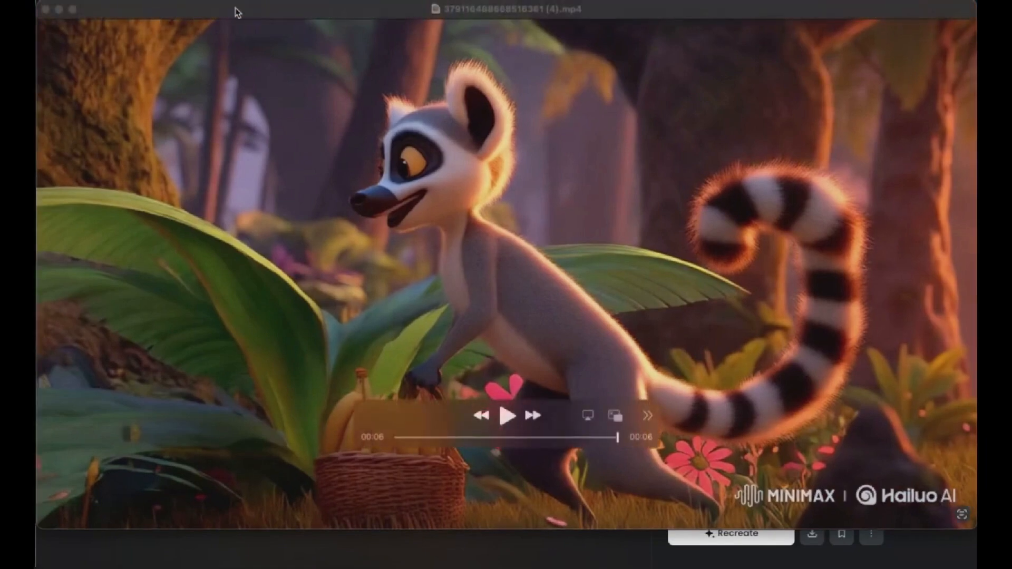
pyautogui.click(45, 9)
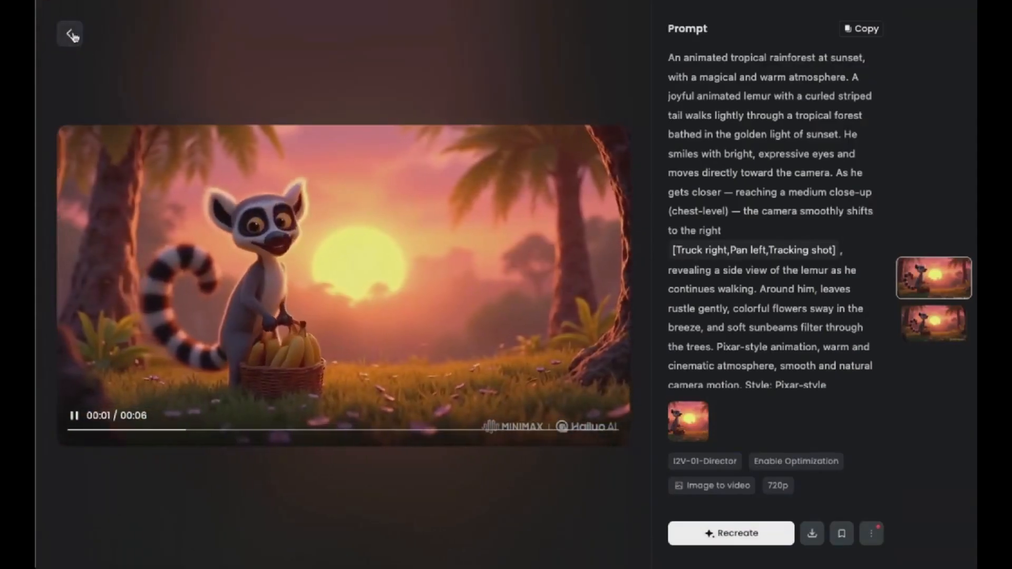
pyautogui.click(70, 35)
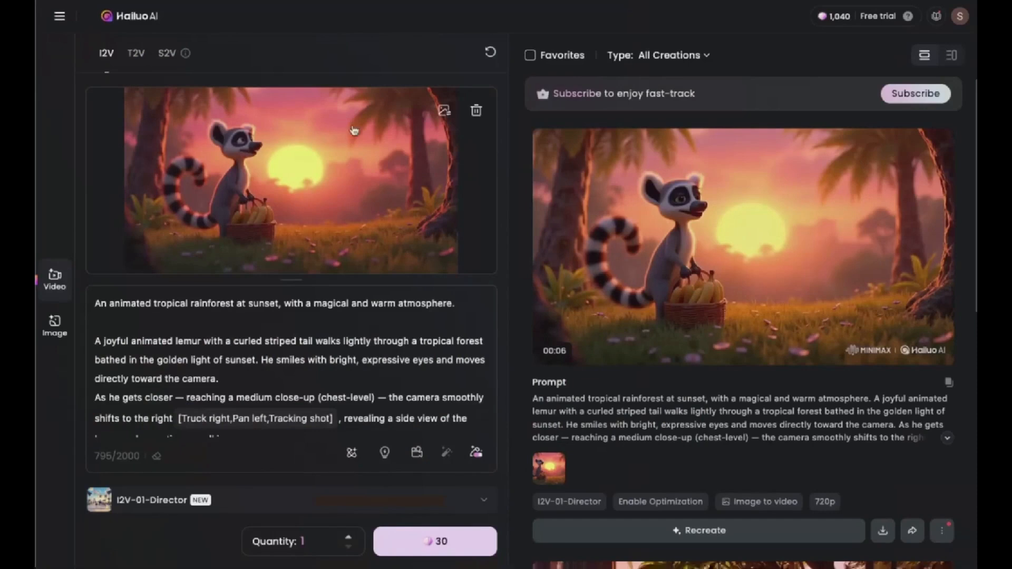
# Step: Replace the source image with the screenshot "Capture d'écran 2025-05-14 à 19.53.40" from the Image IA folder
pyautogui.click(445, 112)
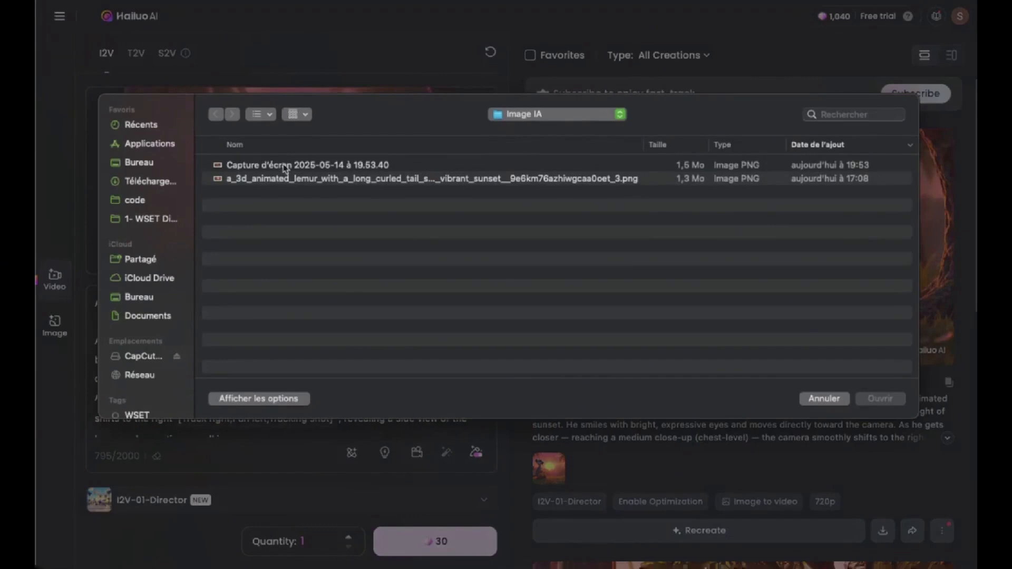
pyautogui.click(285, 166)
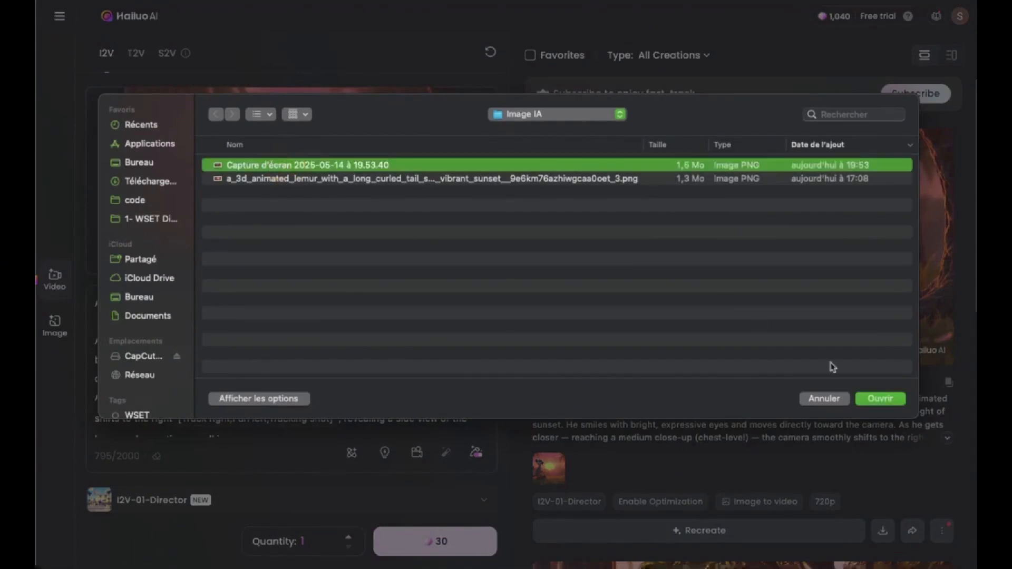
pyautogui.click(879, 398)
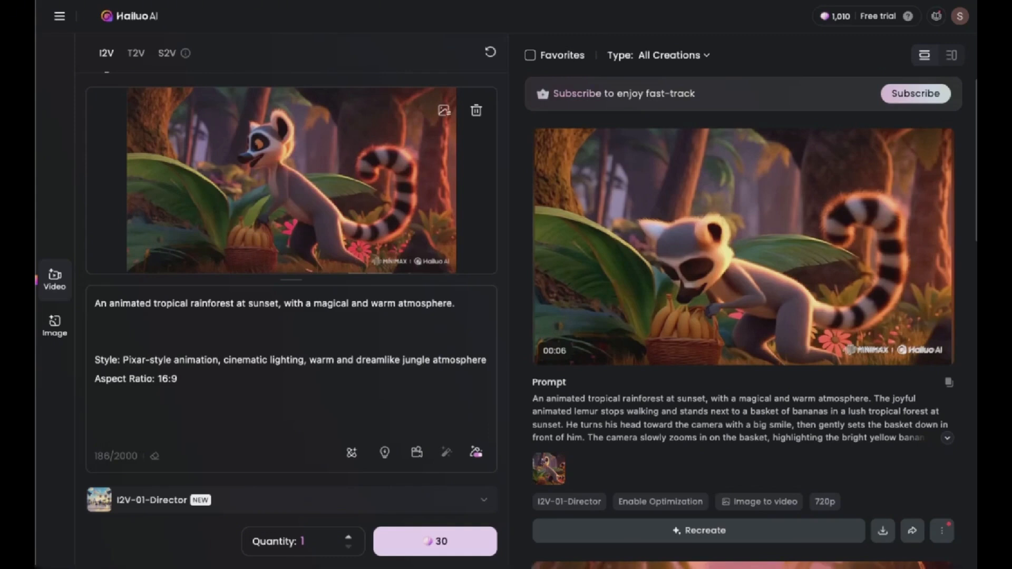
# Step: Insert the copied action beginning "The joyful animated lemur stops next to a basket" between the atmosphere and style lines, and generate one video
pyautogui.click(124, 323)
pyautogui.press('Return')
pyautogui.hotkey('ctrl', 'v')
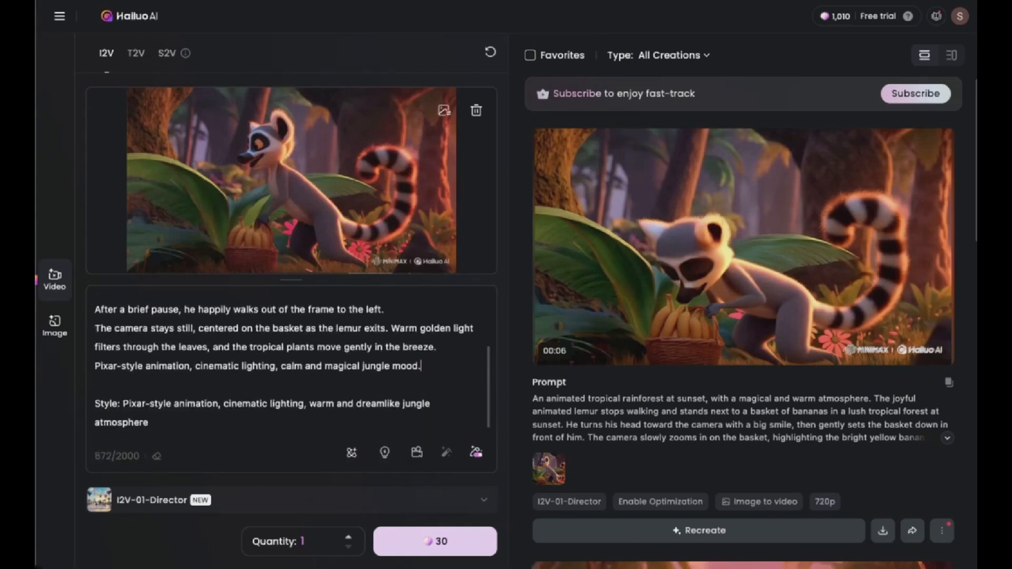
pyautogui.scroll(3, 139, 359)
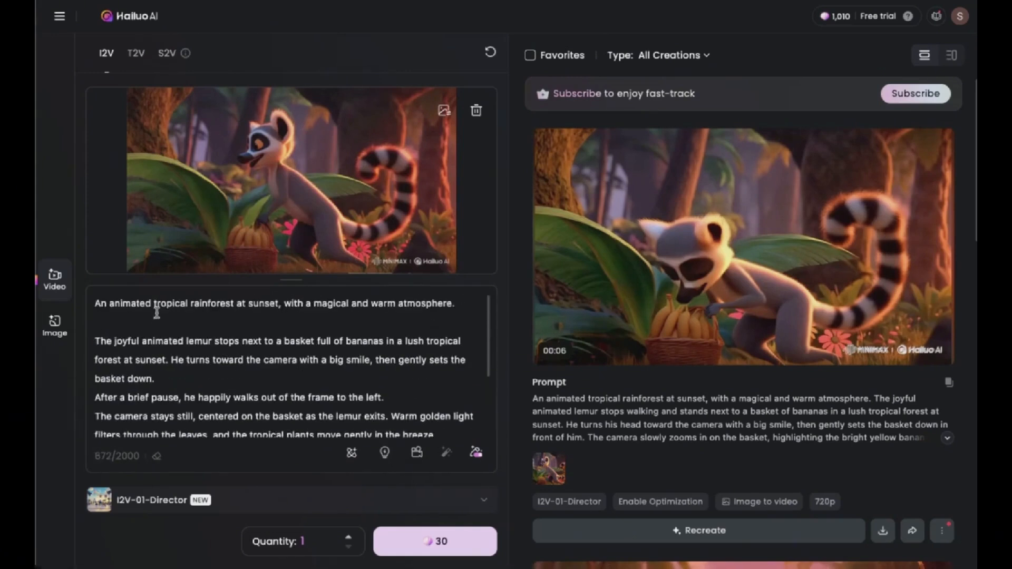
pyautogui.scroll(-3, 157, 331)
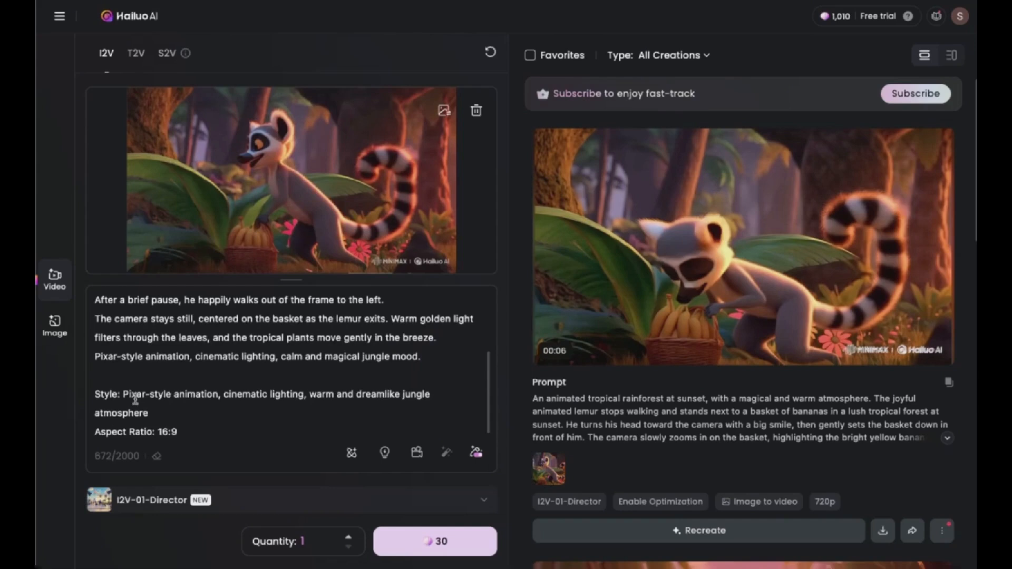
pyautogui.scroll(4, 151, 380)
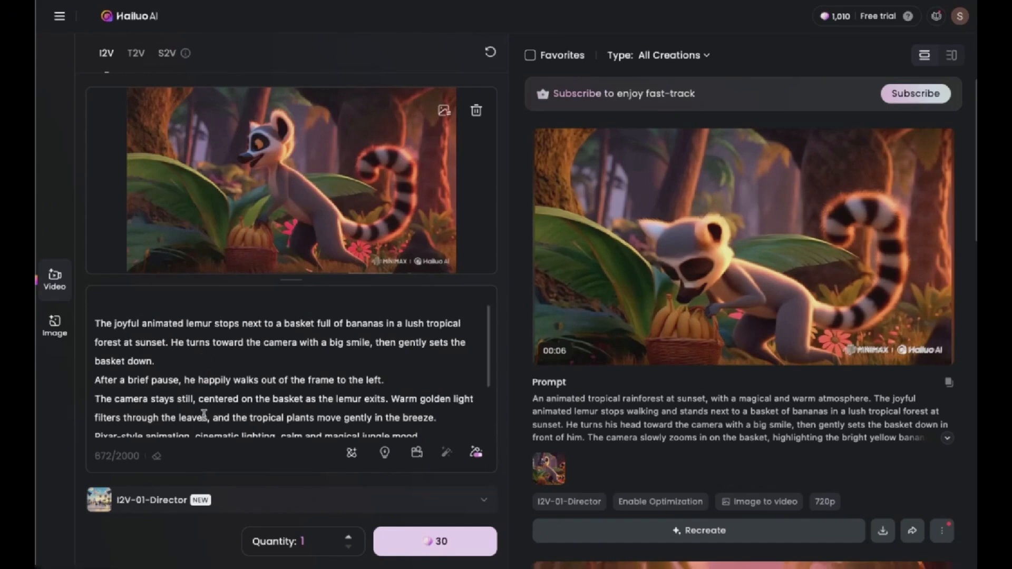
pyautogui.scroll(-1, 189, 386)
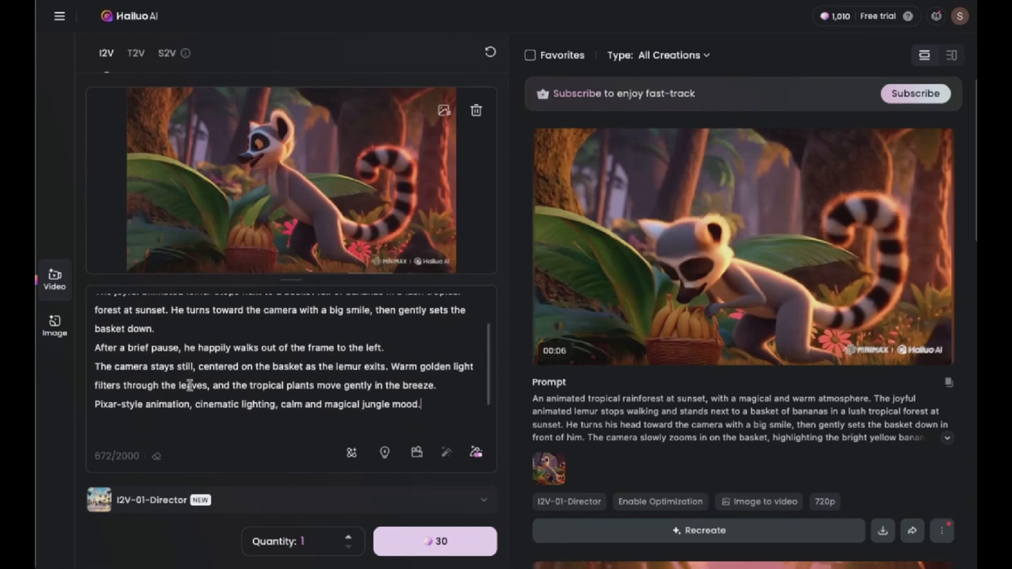
pyautogui.click(443, 546)
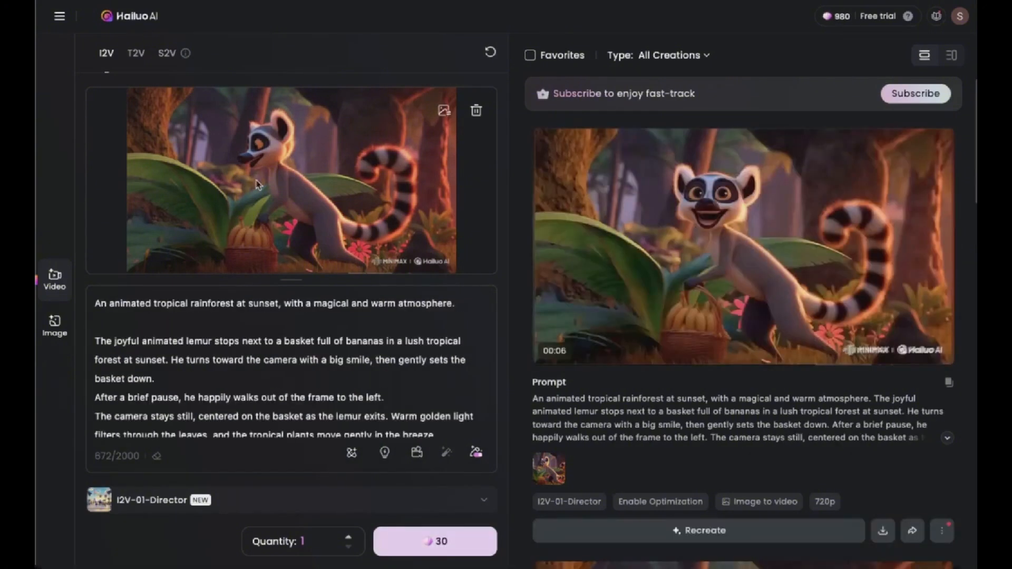
# Step: Play the new lemur-and-basket video in its detail view and download it with the watermark
pyautogui.click(732, 311)
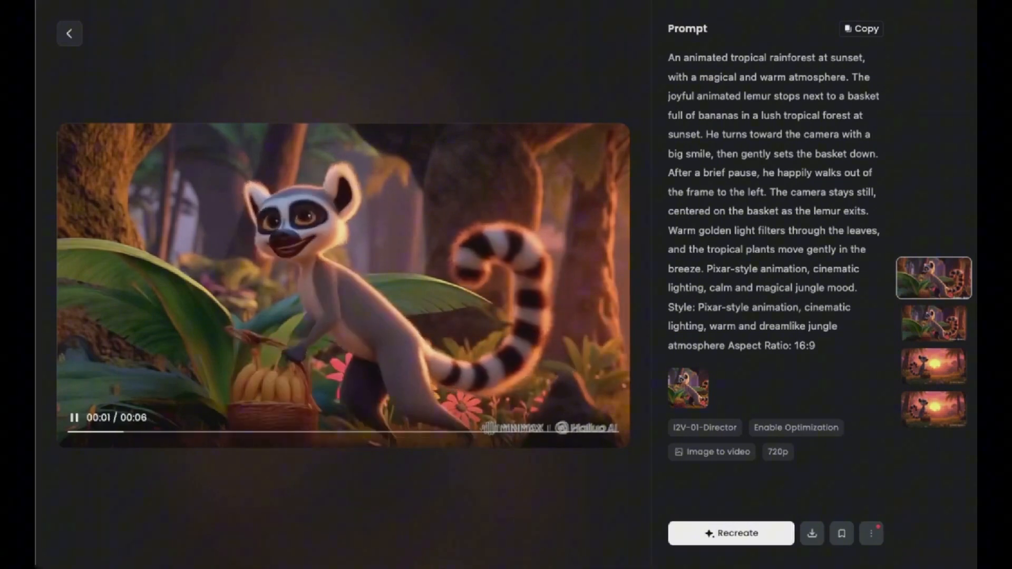
pyautogui.press('Escape')
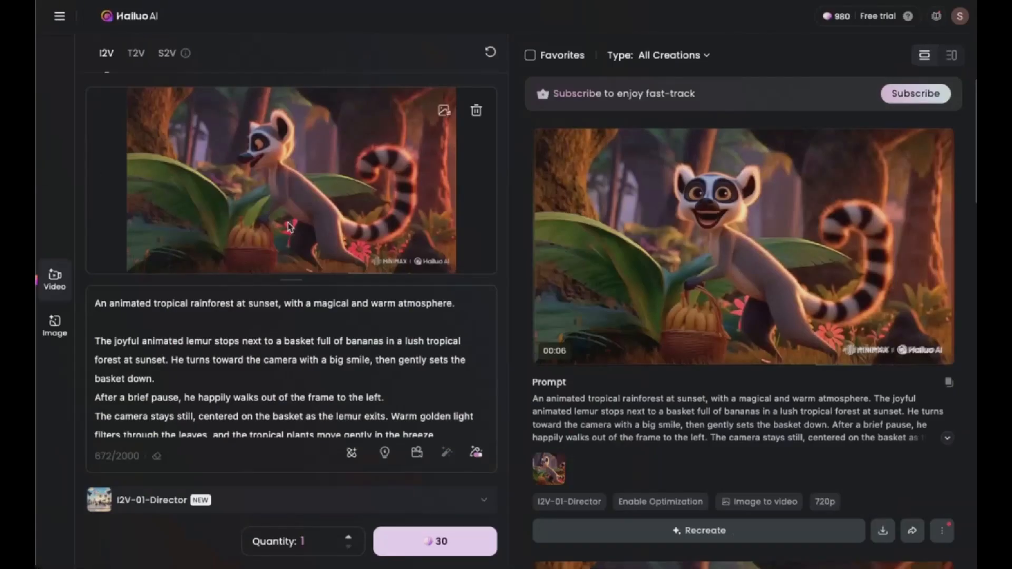
pyautogui.click(884, 533)
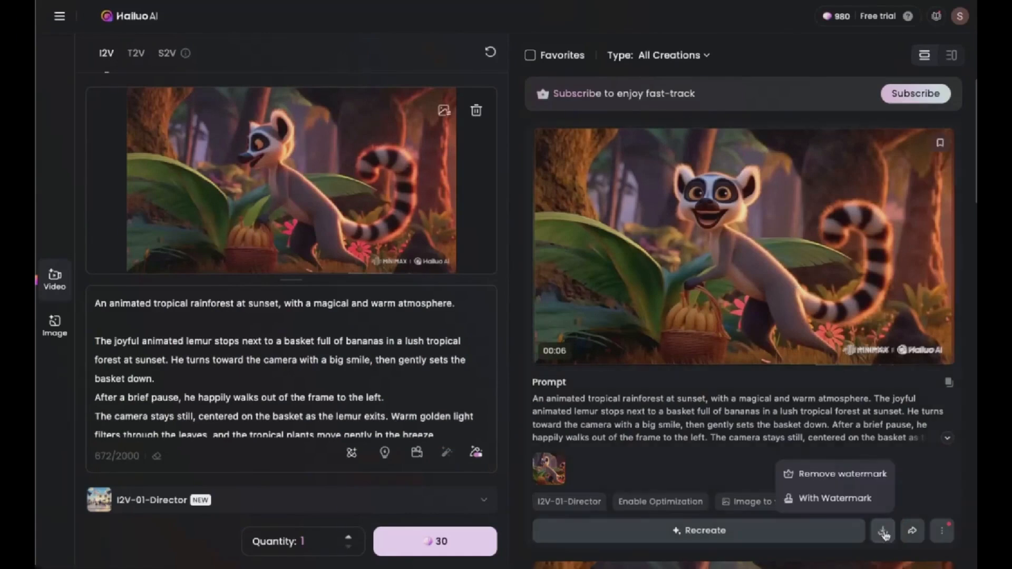
pyautogui.click(837, 499)
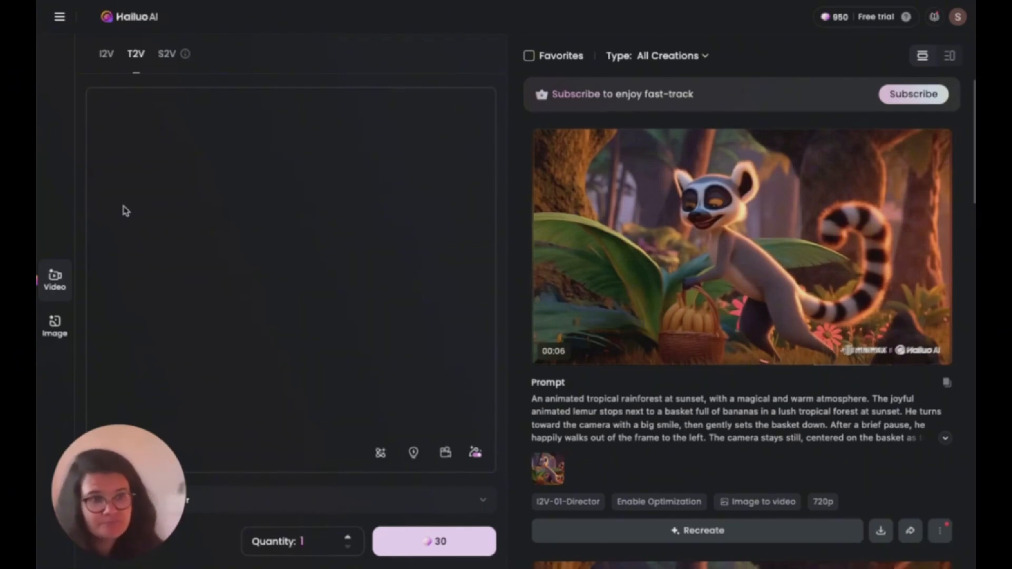
# Step: Generate one text-to-video clip from the rain and thunderstorm prompt beginning "A lush tropical animated forest at sunset" and play it
pyautogui.click(105, 114)
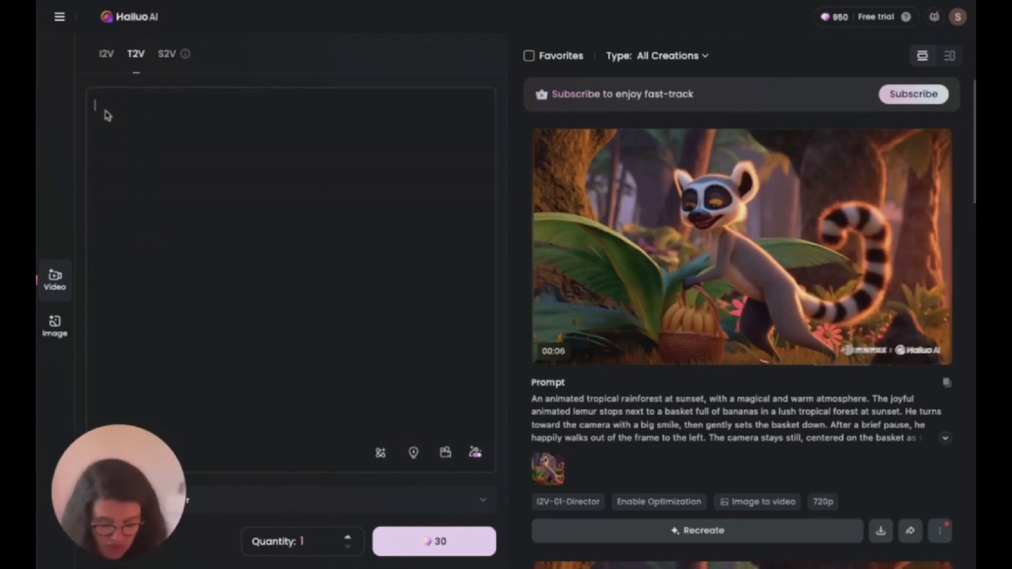
pyautogui.write('A lush tropical animated forest at sunset, bathed in warm golden and orange light. Suddenly, a gentle rain begins to fall, creating ripples in puddles and glistening on large tropical leaves. In the distance, thunder rumbles softly, followed by flashes of lightning that illuminate the trees and sky. Palm trees sway in the growing wind, and the magical glow of the forest contrasts with the dramatic mood of the approaching storm. Cinematic lighting, dreamy Pixar-style animation, with realistic rain effects and dynamic storm atmosphere')
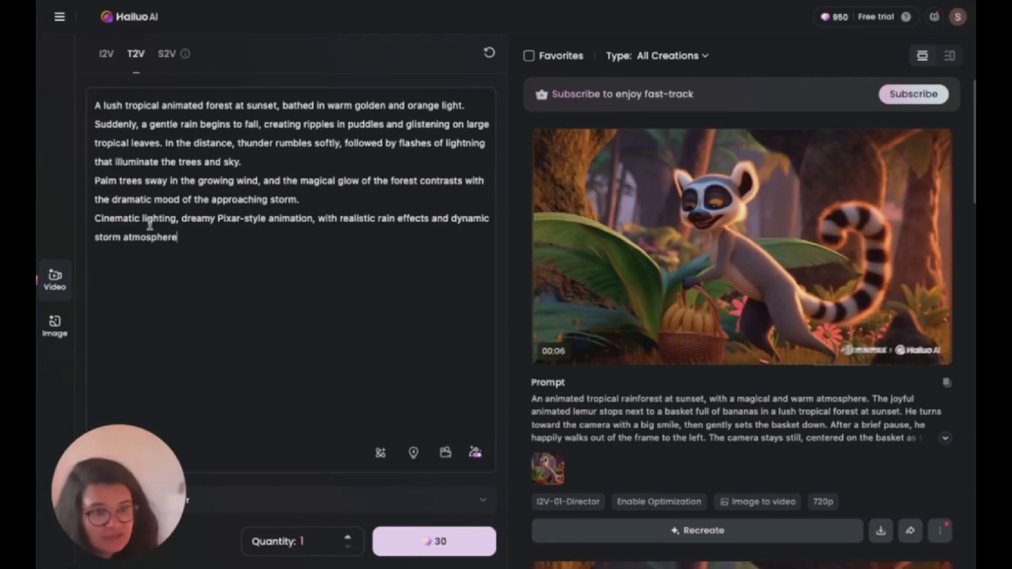
pyautogui.click(439, 542)
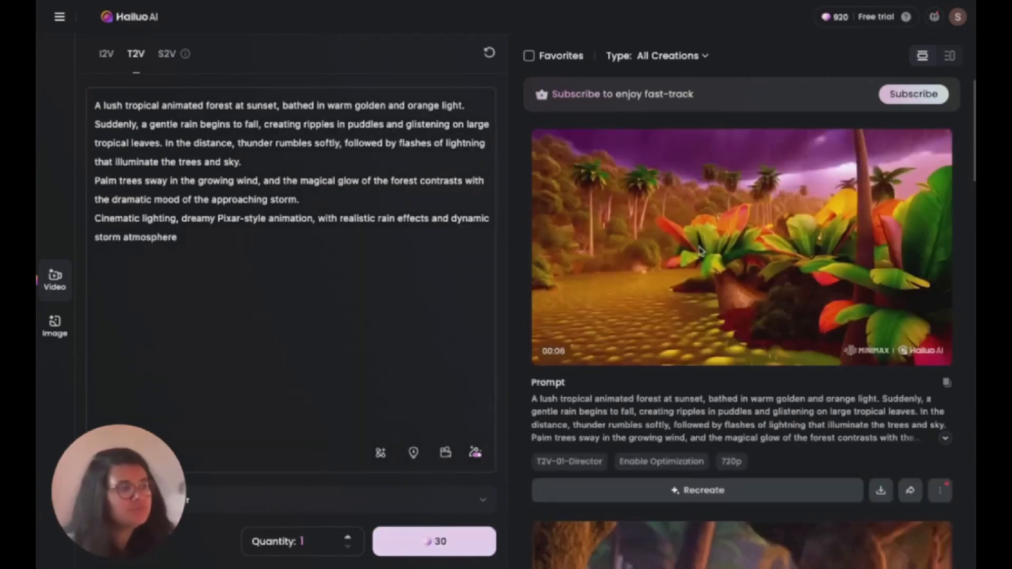
pyautogui.click(724, 268)
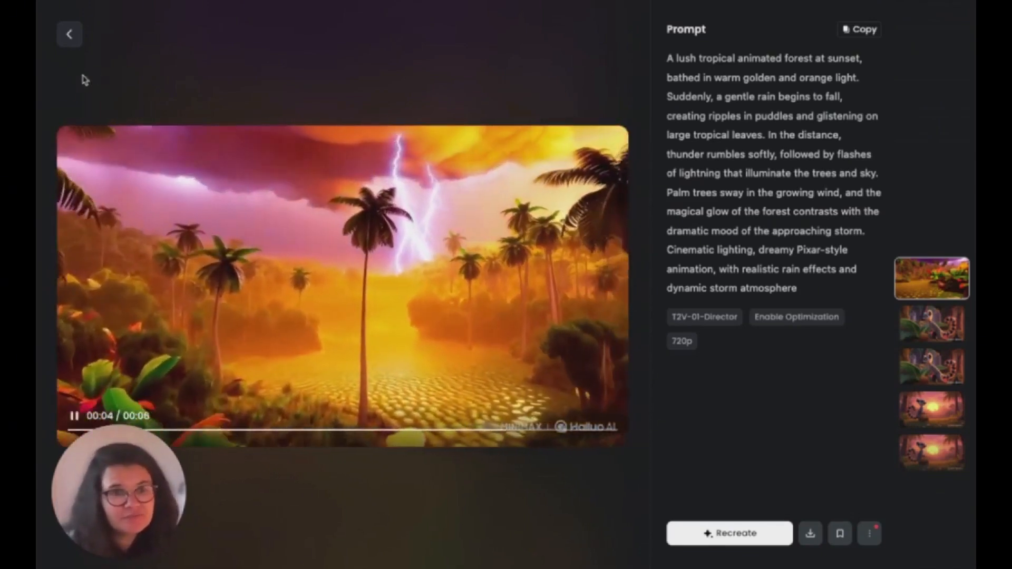
# Step: Switch to subject-to-video creation (S2V) and add the portrait photo with the red background as the reference character
pyautogui.click(69, 33)
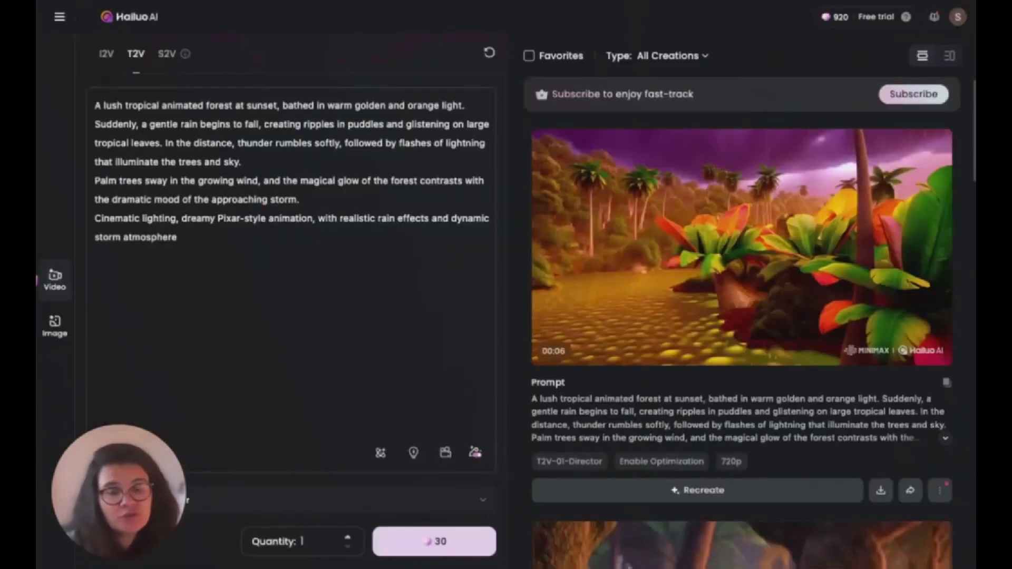
pyautogui.click(168, 56)
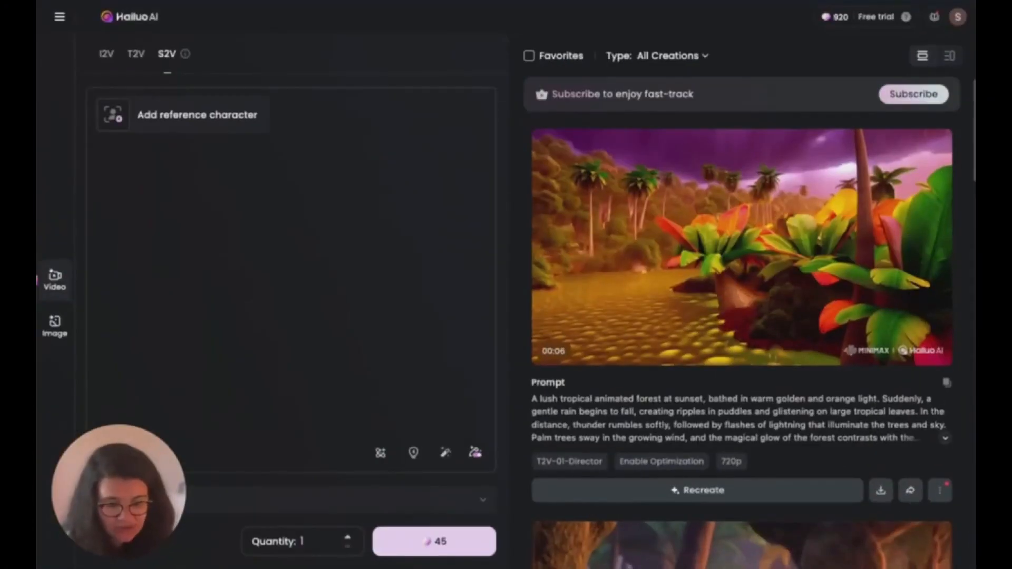
pyautogui.moveTo(53, 568); pyautogui.dragTo(117, 122)
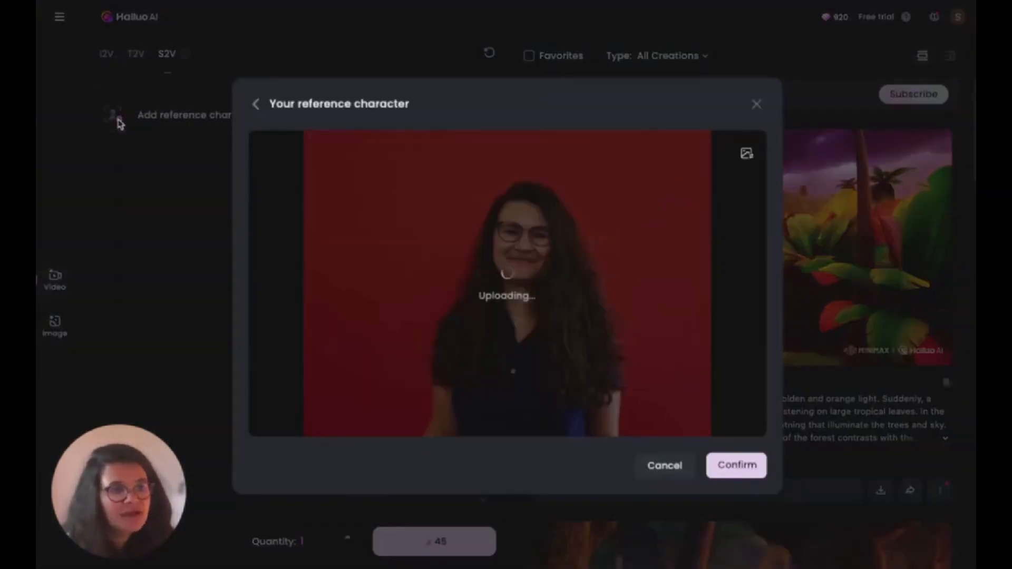
pyautogui.click(737, 465)
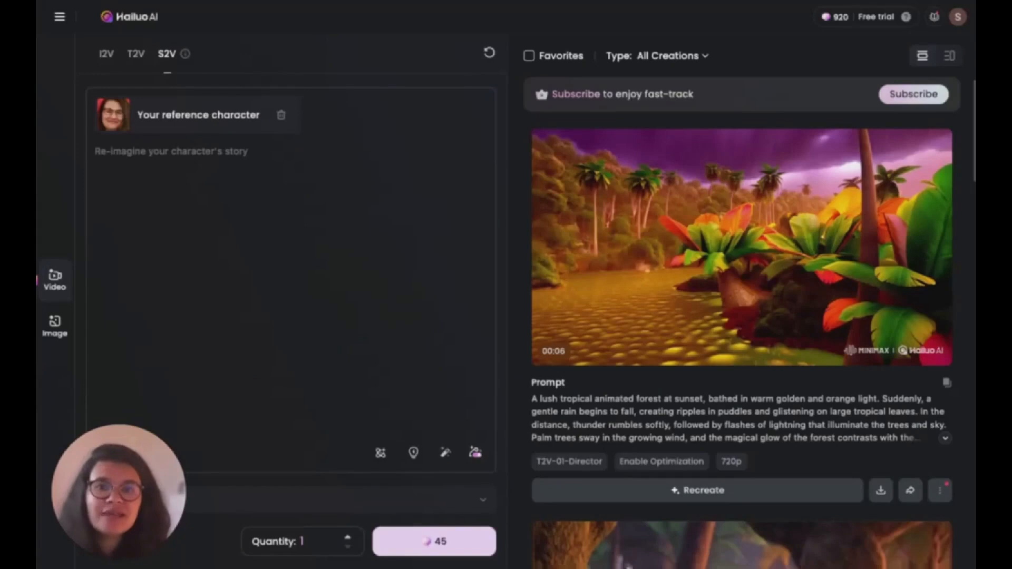
# Step: Generate one reference-character video from the public "Café Scene" preset prompt and play it in its detail view
pyautogui.click(414, 454)
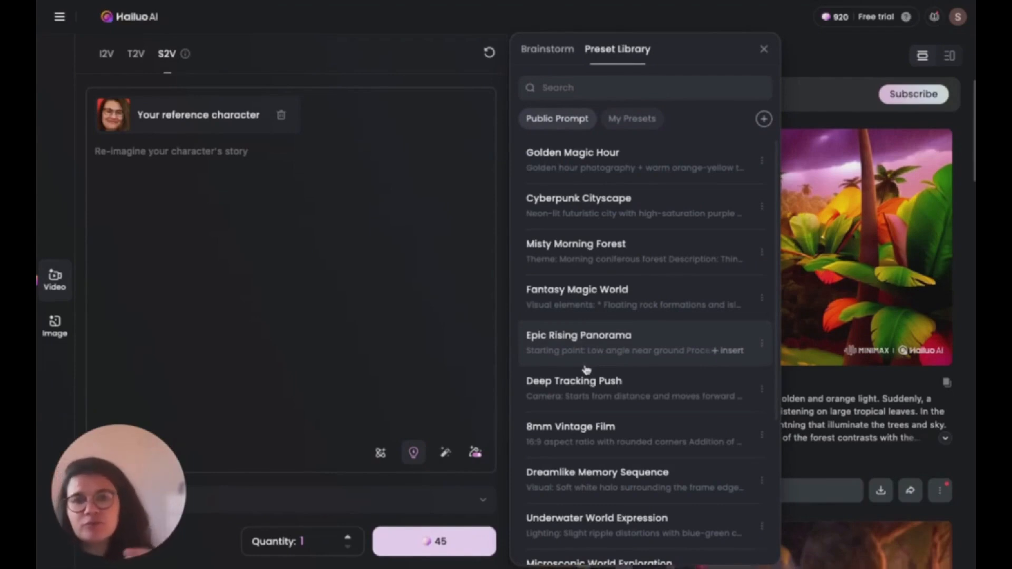
pyautogui.scroll(-1, 601, 435)
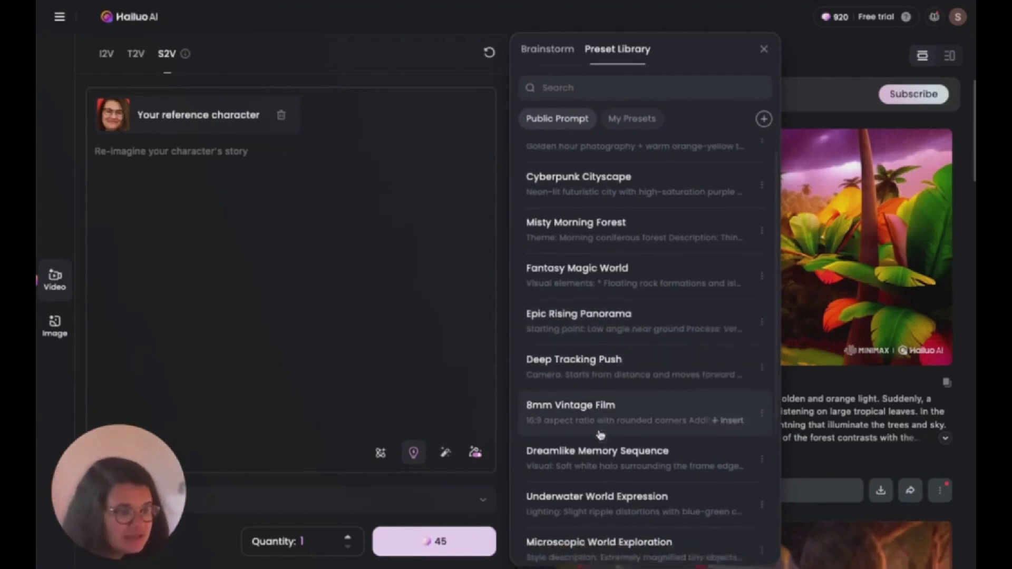
pyautogui.scroll(-4, 601, 435)
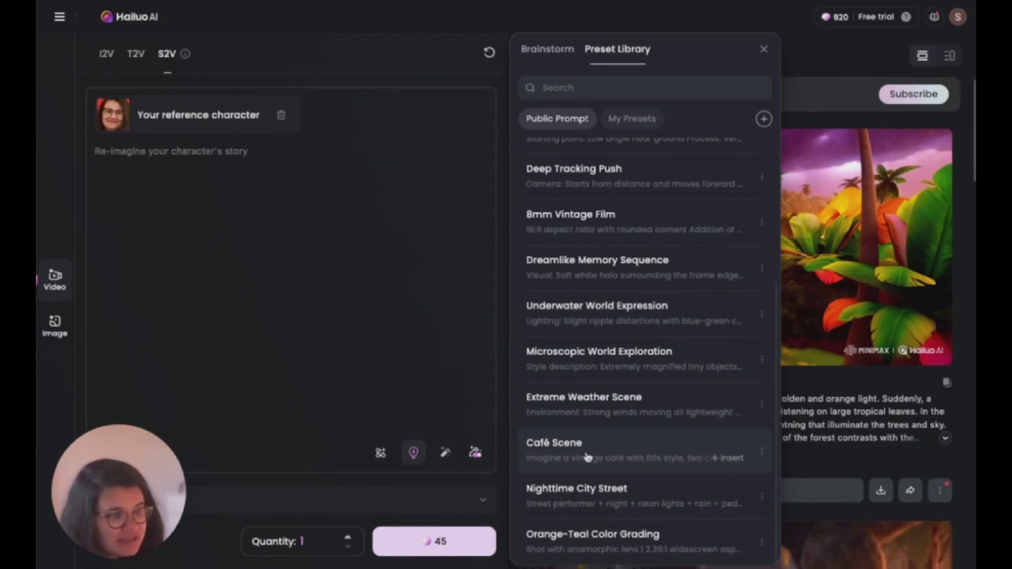
pyautogui.click(570, 450)
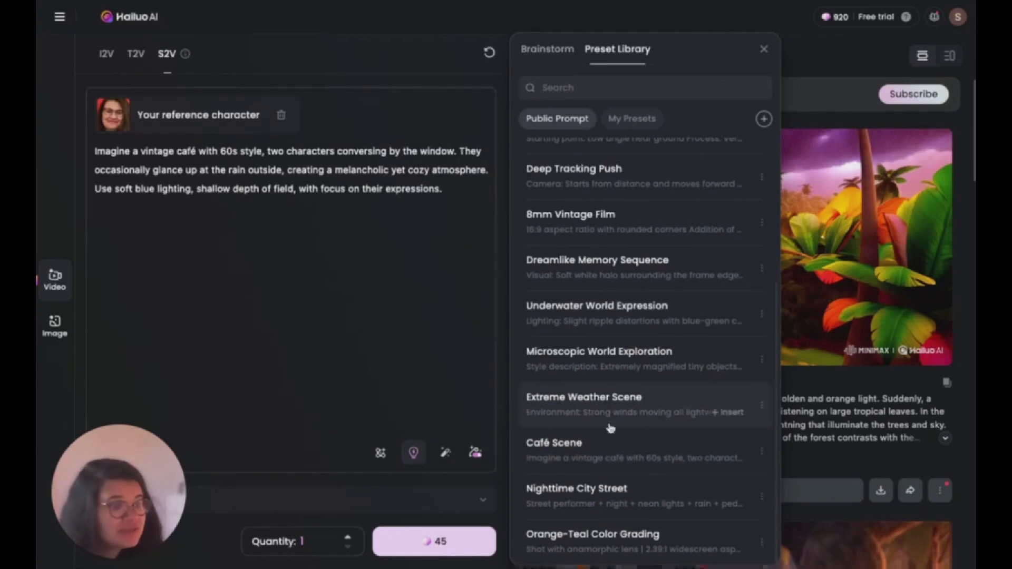
pyautogui.click(423, 542)
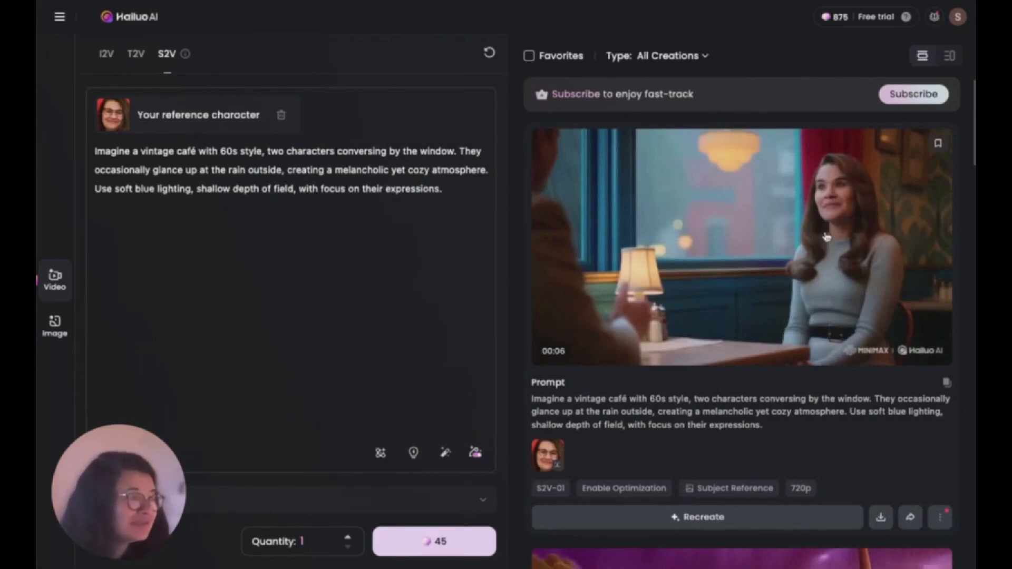
pyautogui.click(764, 226)
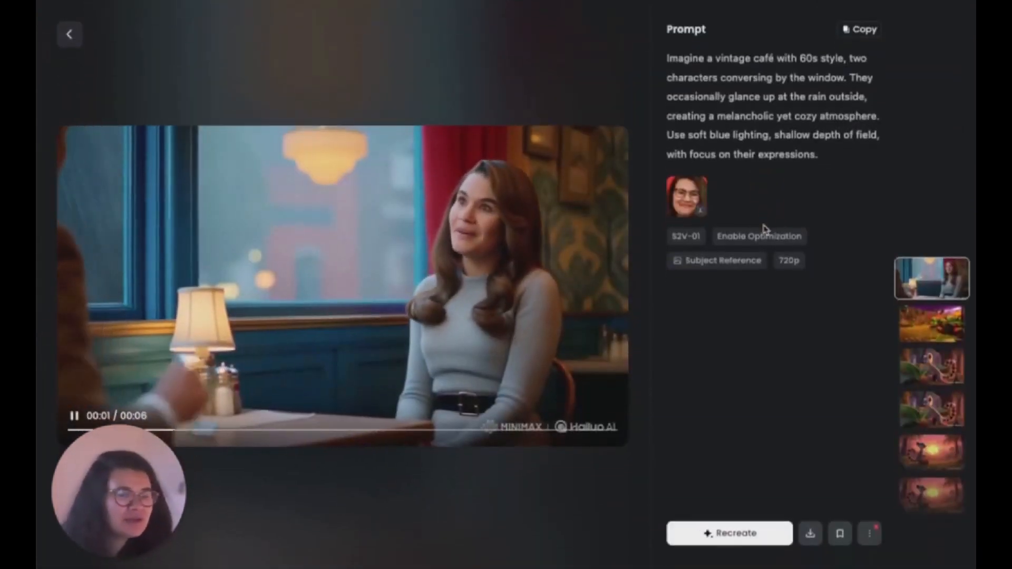